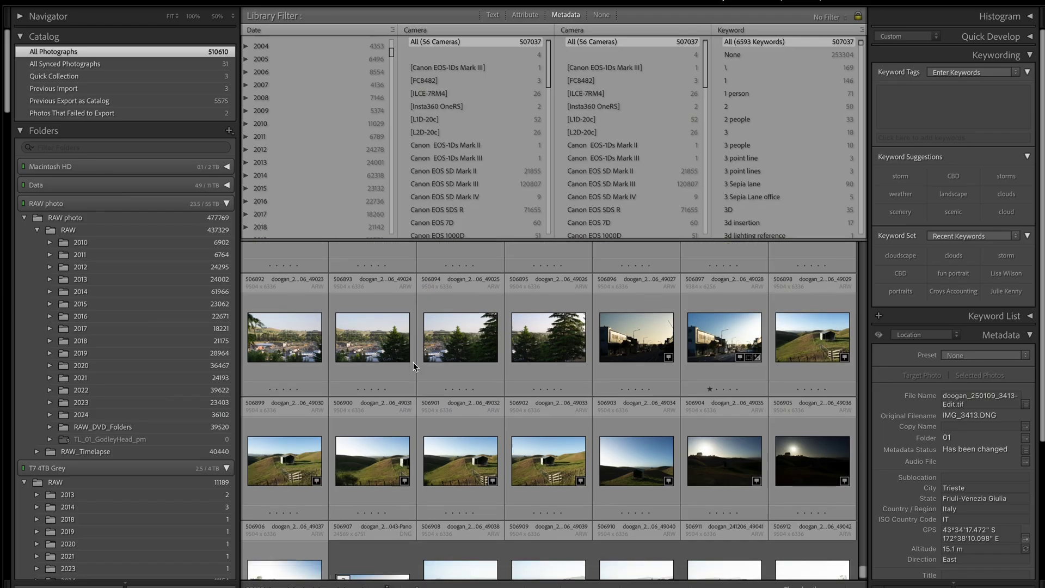
Scroll down through the Backblaze Personal Backup Simplified page.
scroll(413, 363, up, 6)
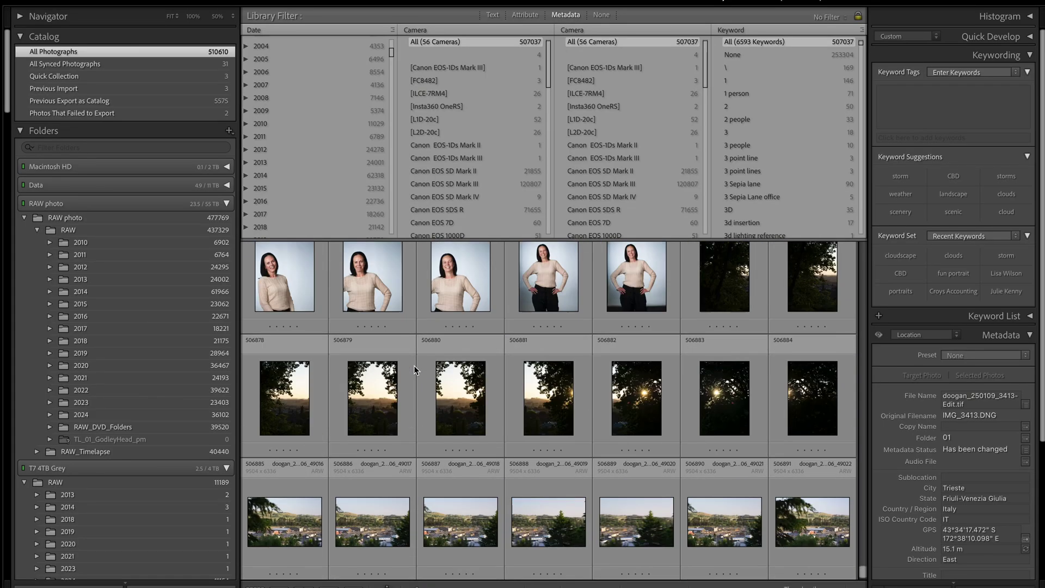
scroll(414, 365, down, 3)
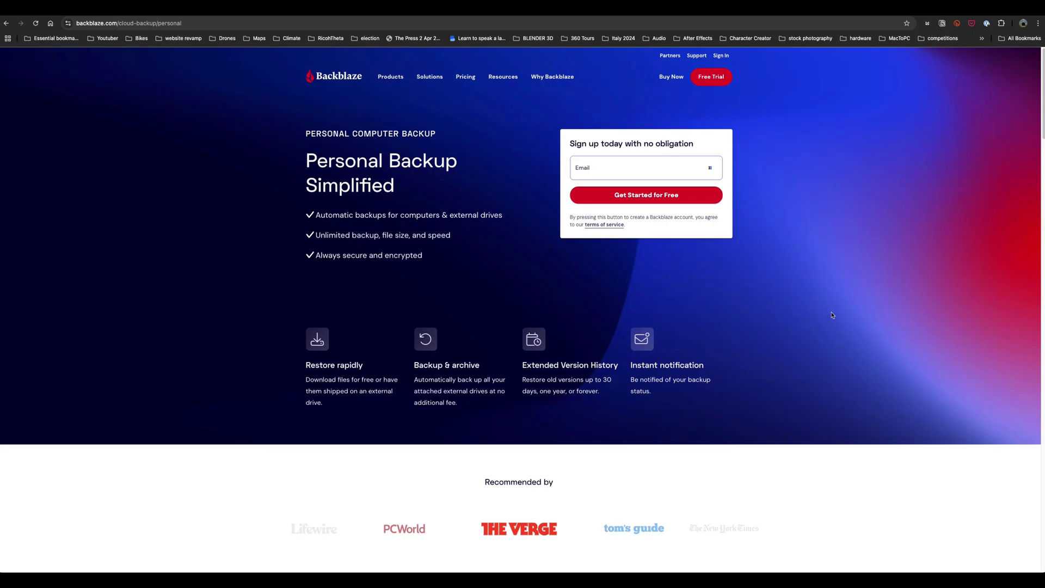
scroll(799, 226, down, 1)
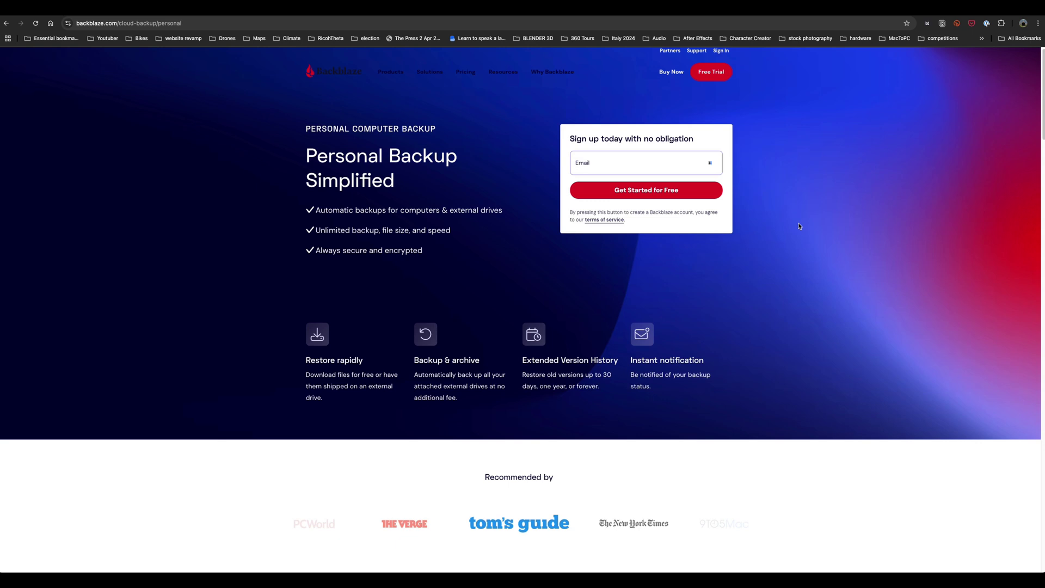
scroll(799, 225, down, 3)
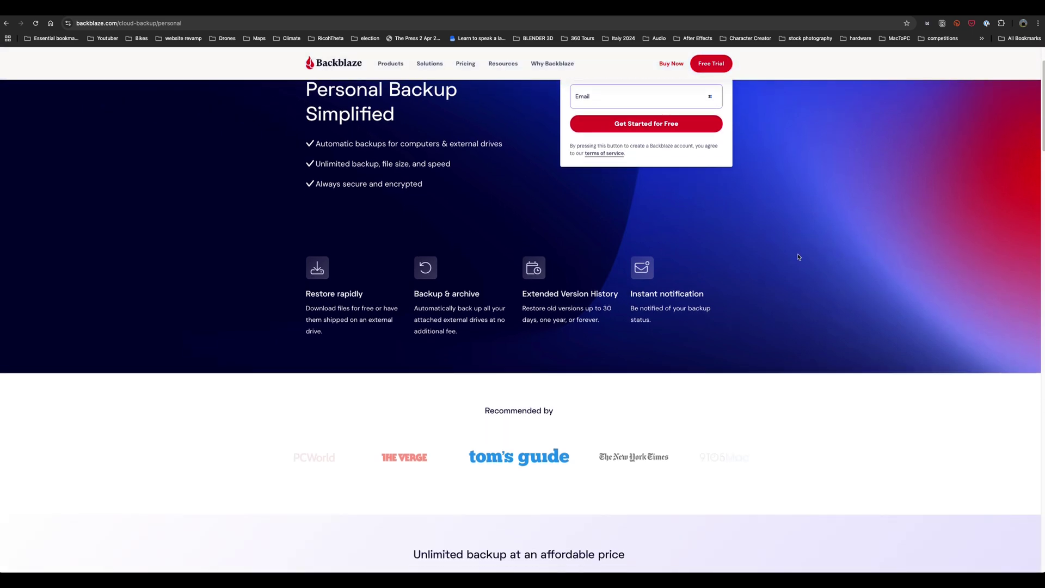
scroll(799, 257, down, 8)
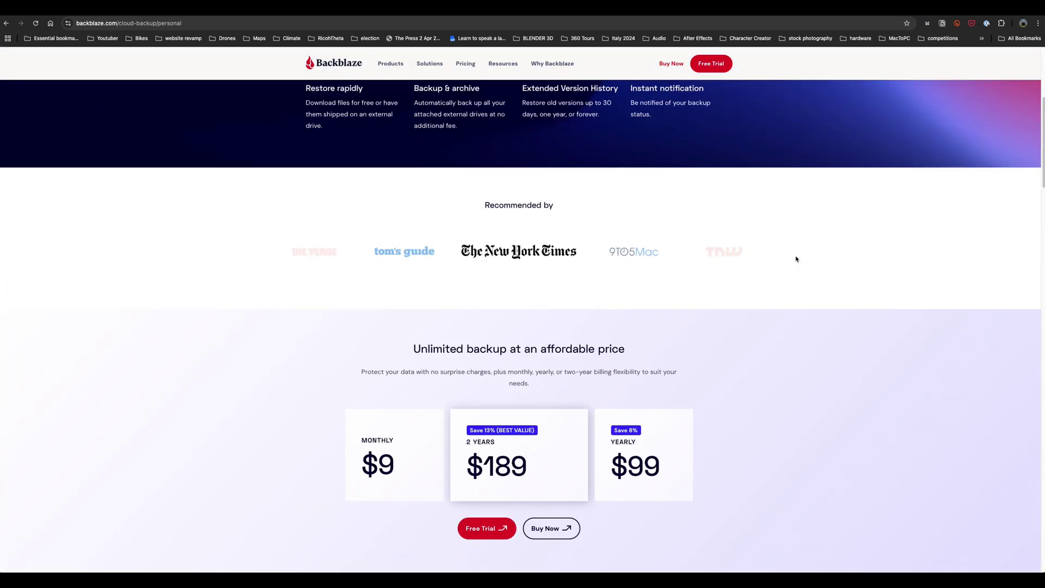
scroll(795, 259, down, 4)
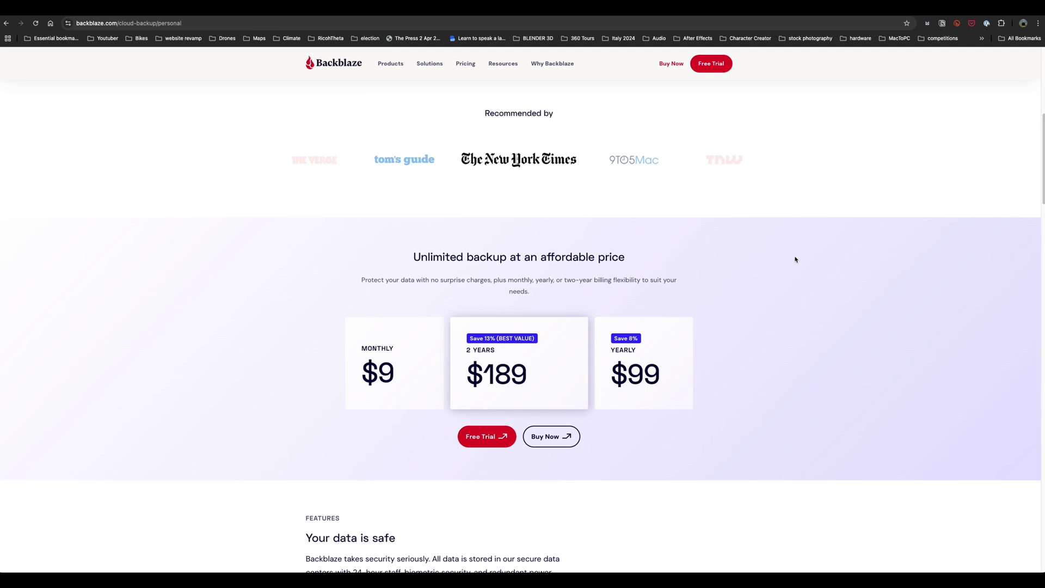
scroll(795, 259, down, 5)
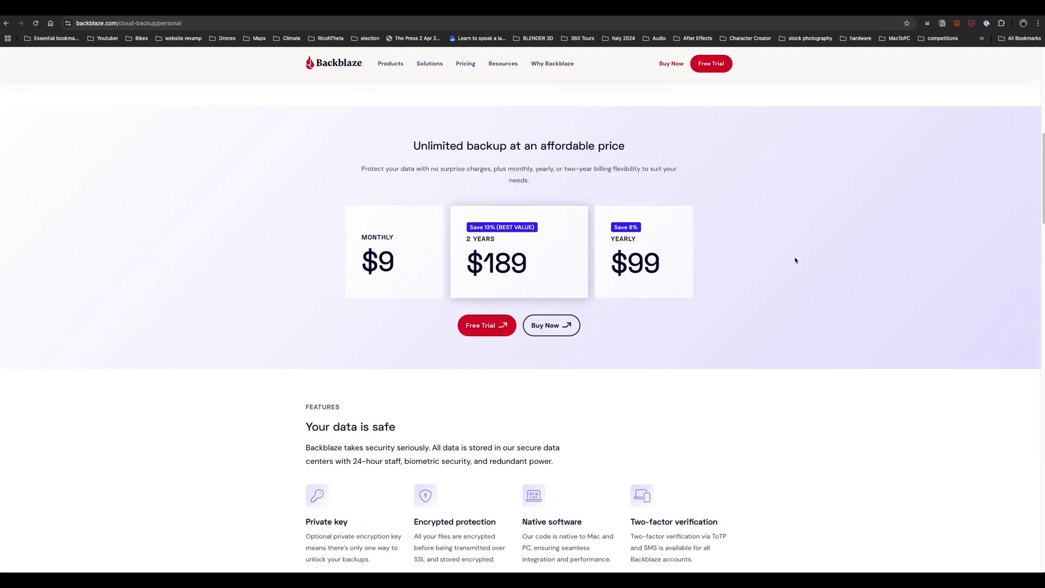
scroll(795, 260, down, 8)
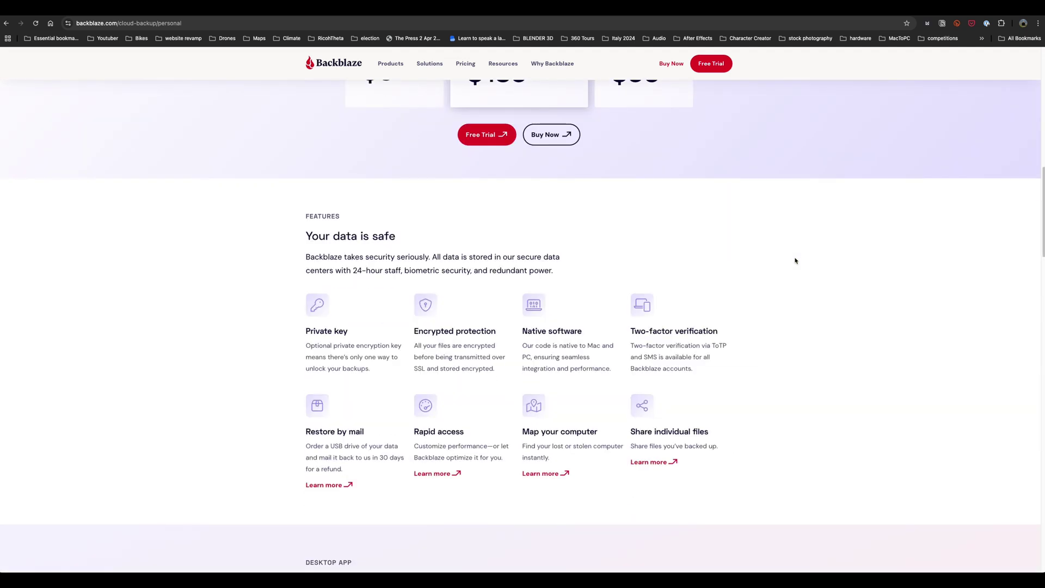
scroll(795, 261, down, 2)
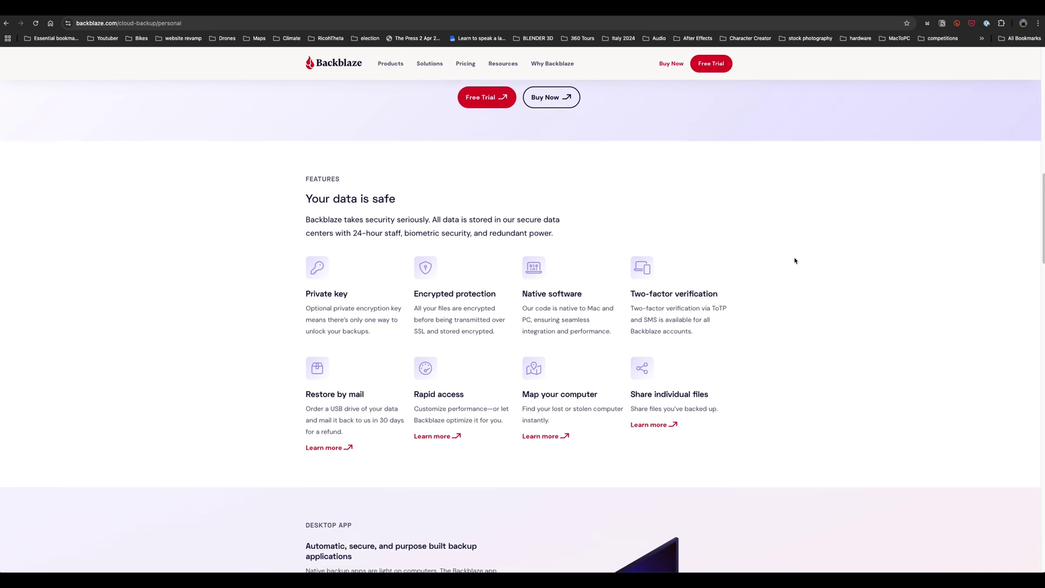
scroll(794, 260, down, 5)
scroll(794, 262, down, 5)
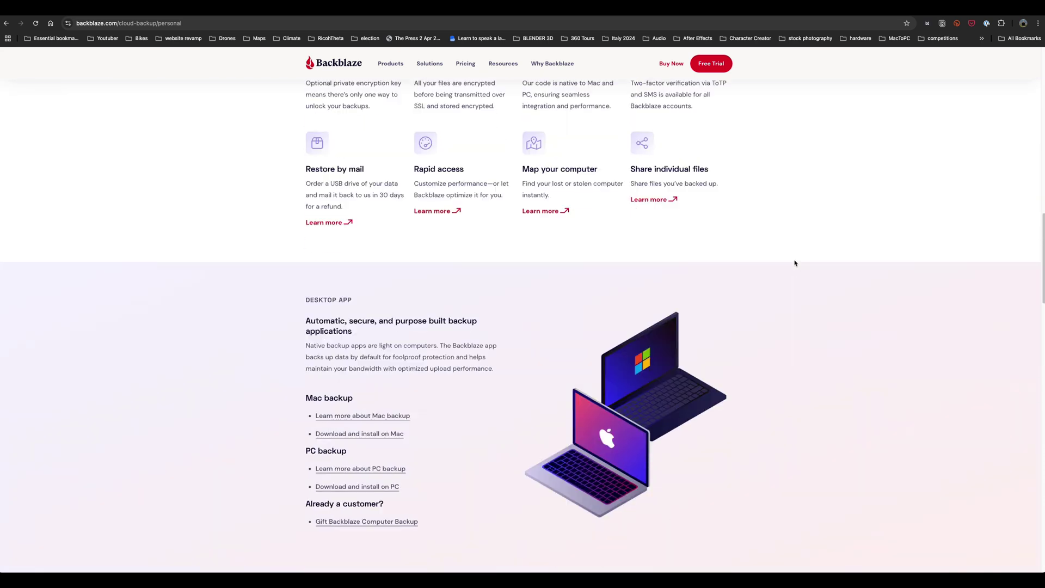
scroll(794, 263, down, 3)
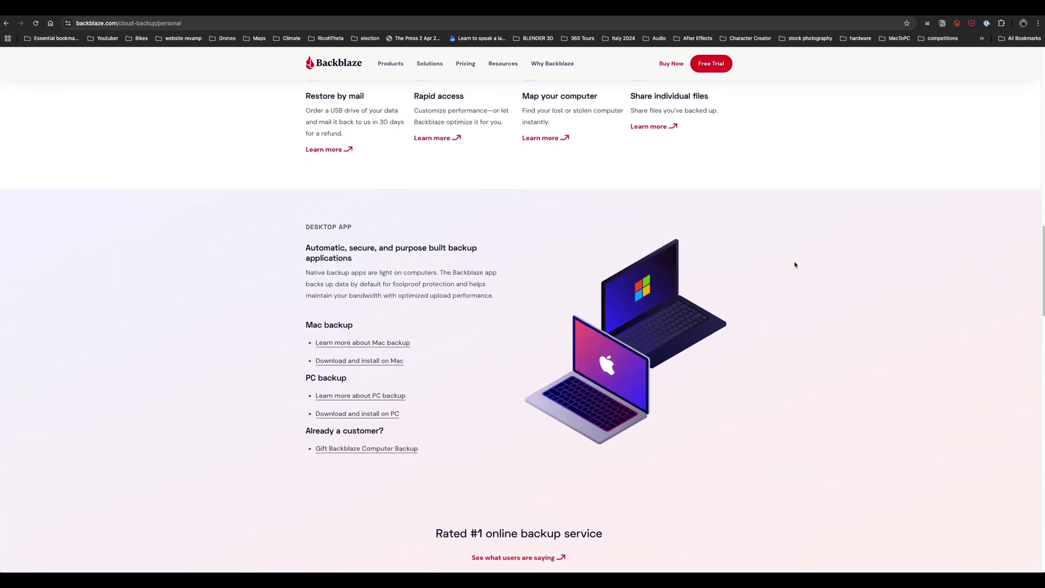
scroll(794, 265, down, 4)
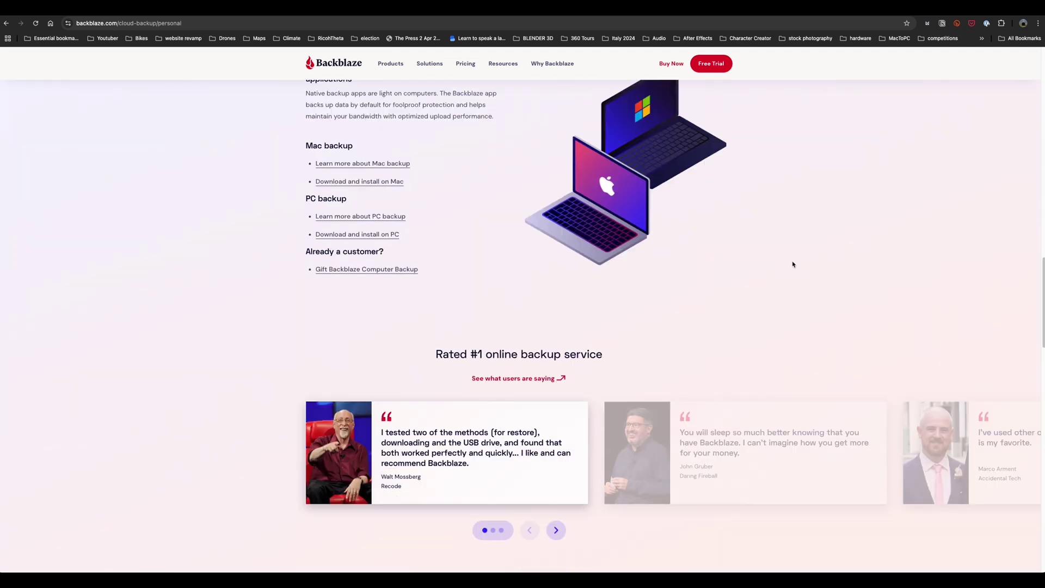
scroll(793, 265, down, 4)
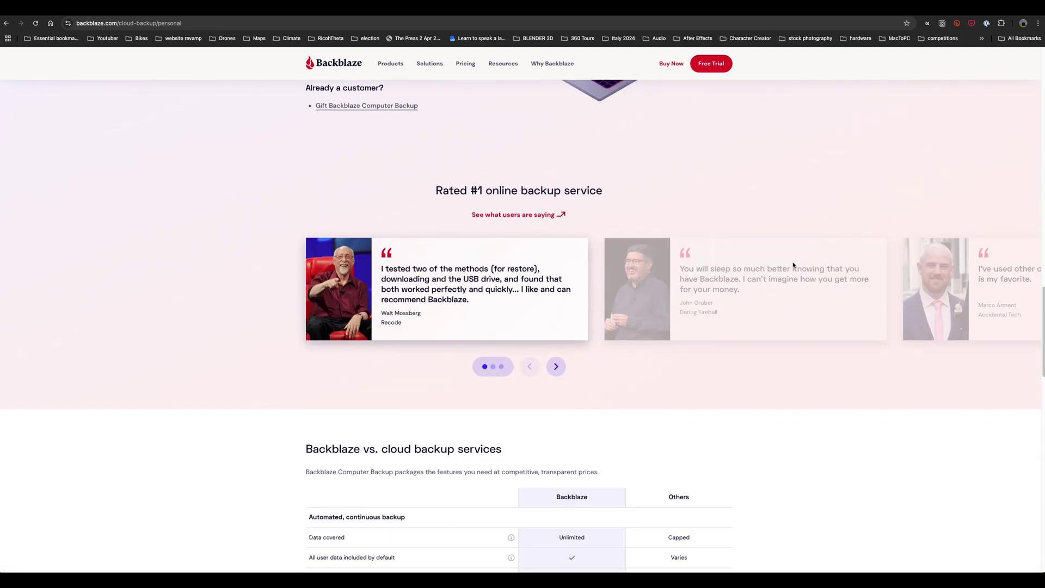
Scroll back to the top of the page and bring up the macOS screenshot toolbar with Cmd+Shift+5.
scroll(793, 265, up, 7)
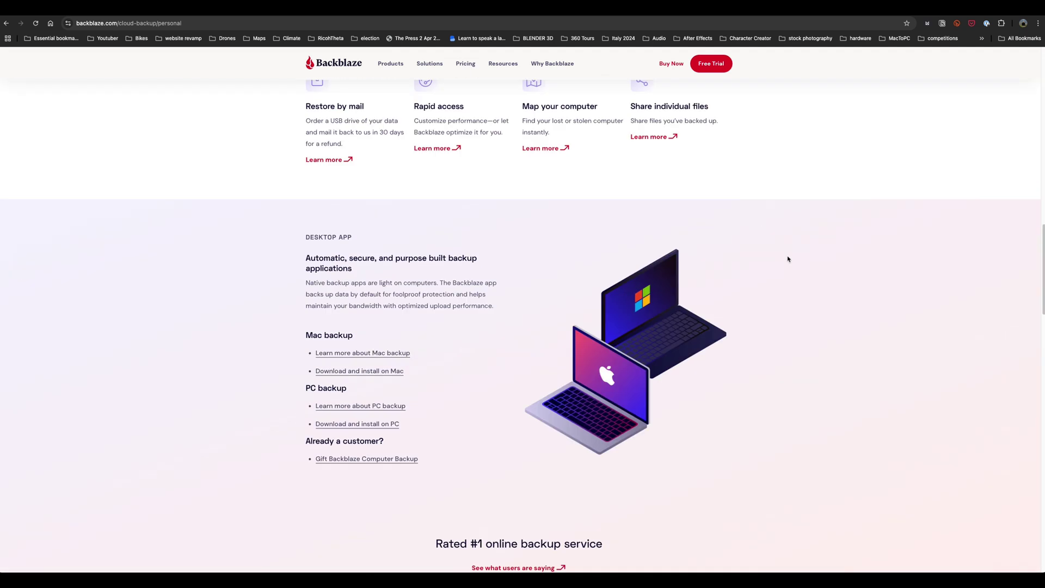
scroll(787, 259, up, 6)
scroll(786, 257, up, 5)
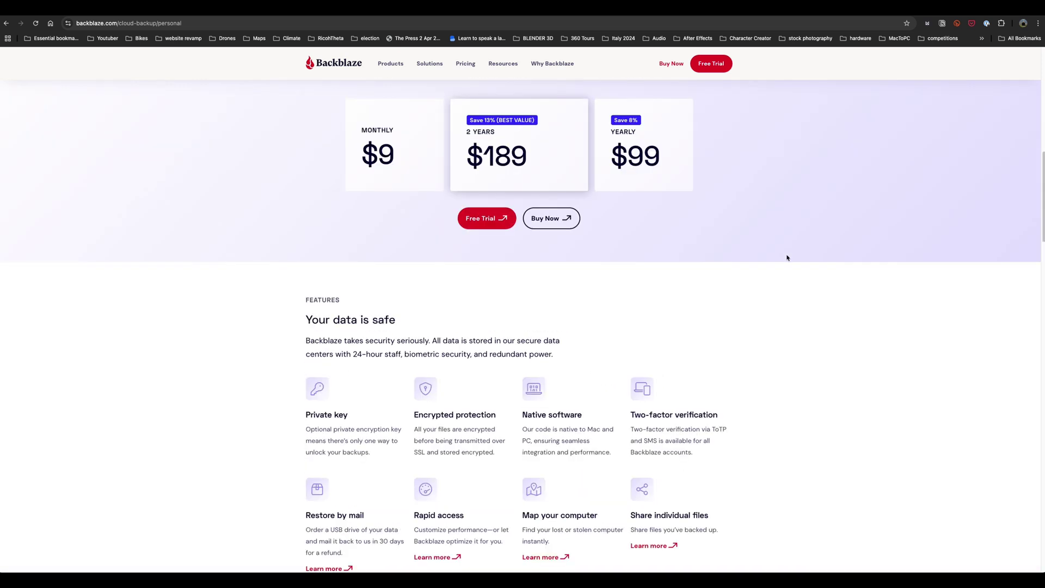
scroll(787, 257, up, 5)
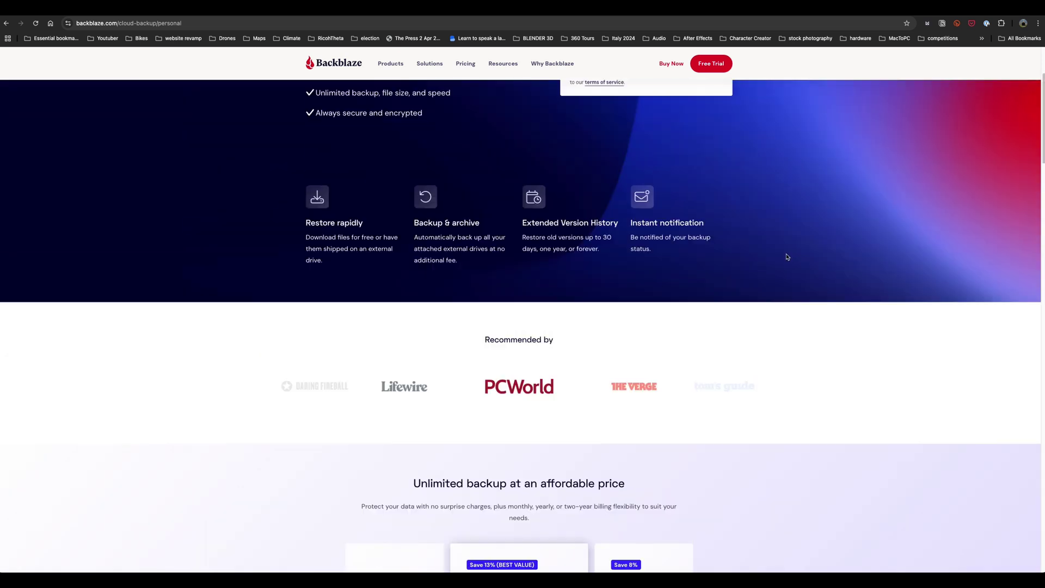
scroll(787, 255, up, 3)
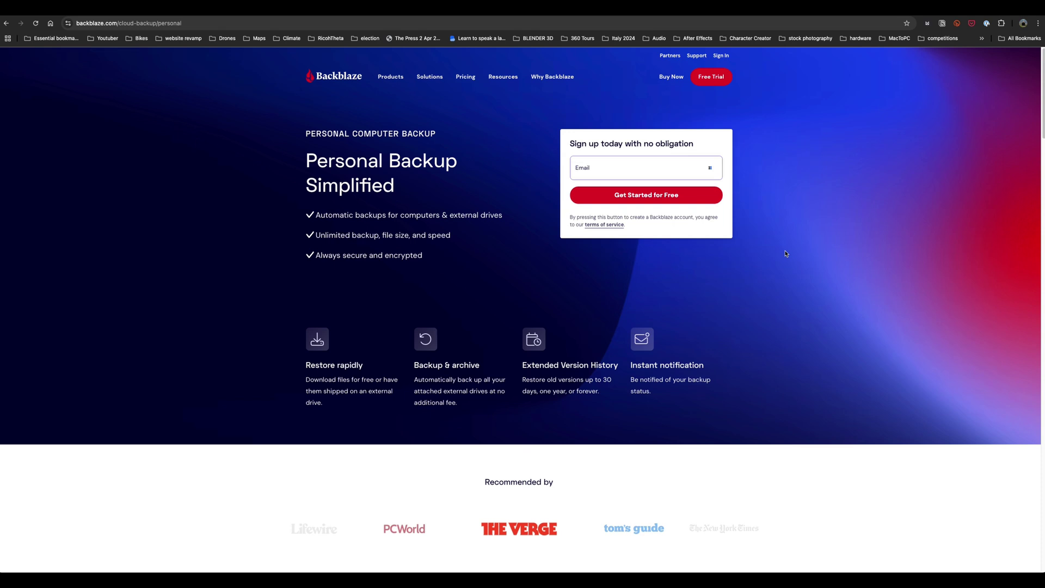
key(super+shift+5)
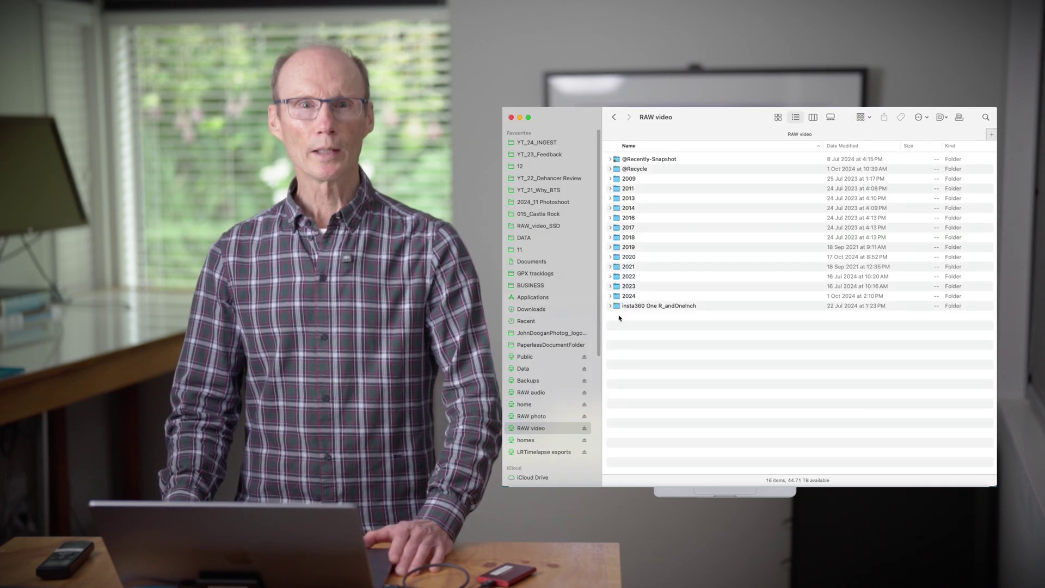
Expand RAW video's 2022 folder and its 12 subfolder, and select the first MP4 clip.
click(610, 276)
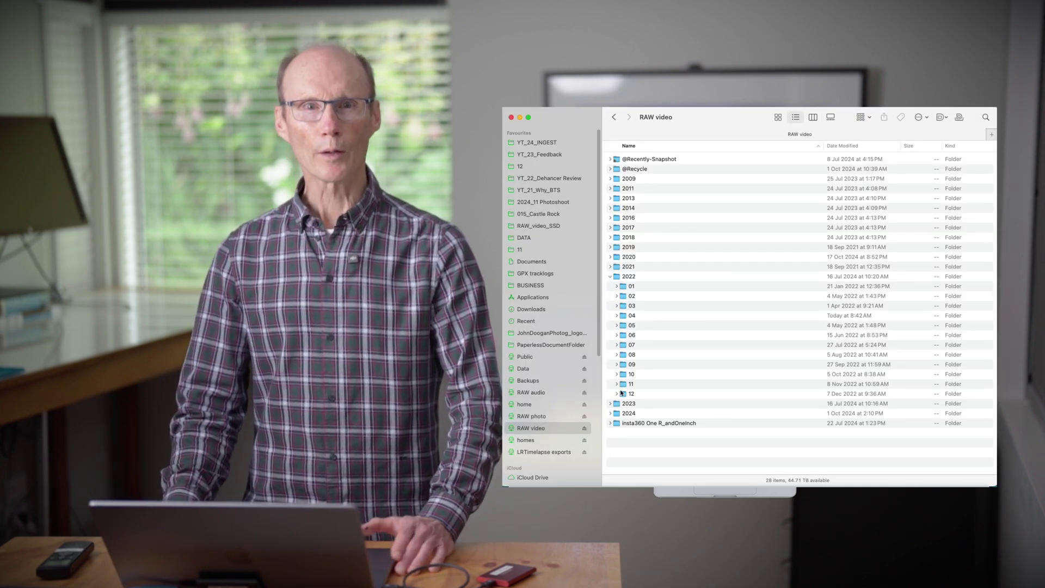
click(616, 393)
click(629, 403)
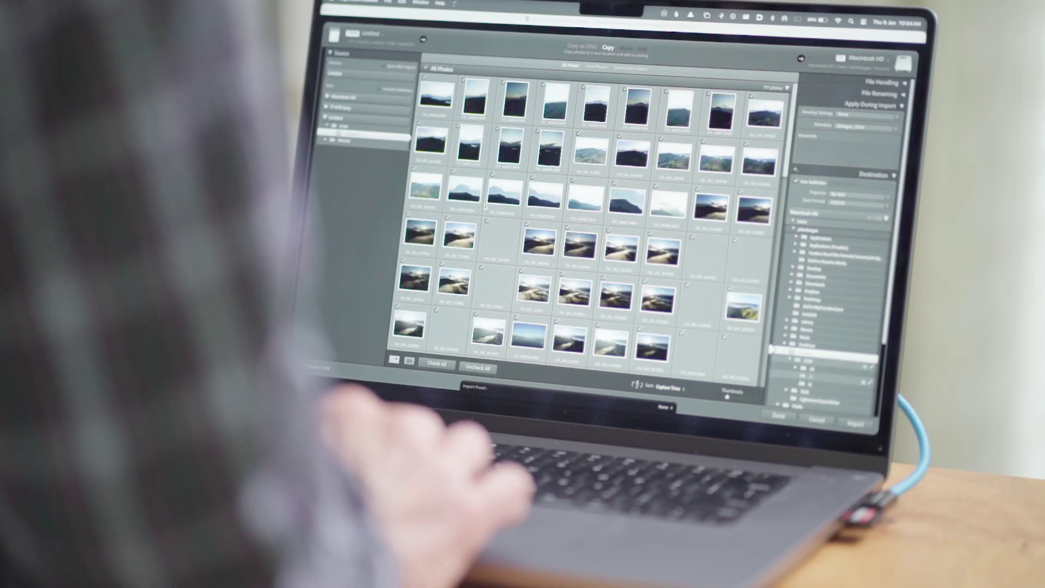
Collapse the Apply During Import panel and check the destination list without changing it.
scroll(485, 206, down, 10)
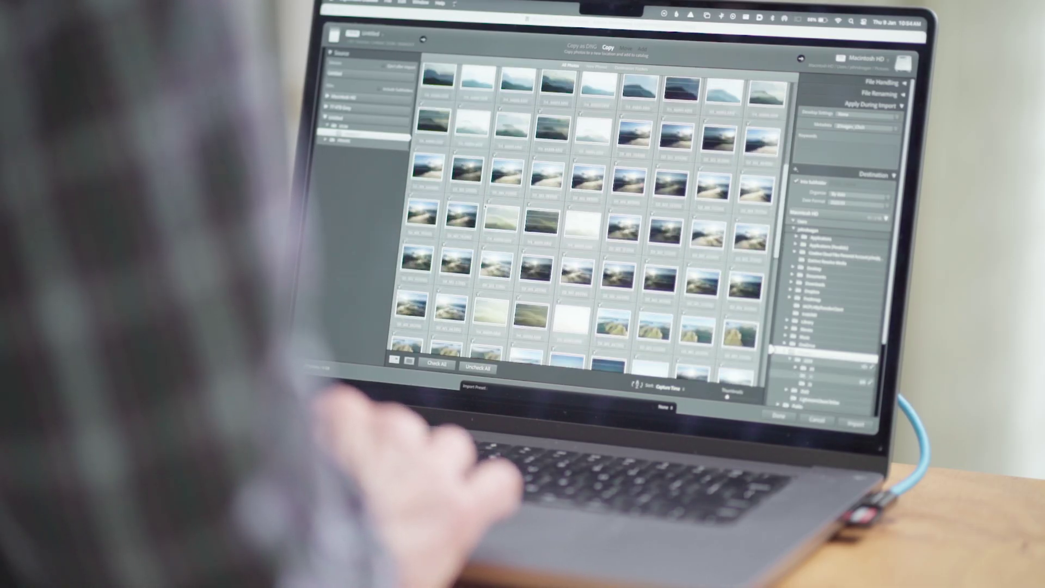
scroll(485, 207, up, 10)
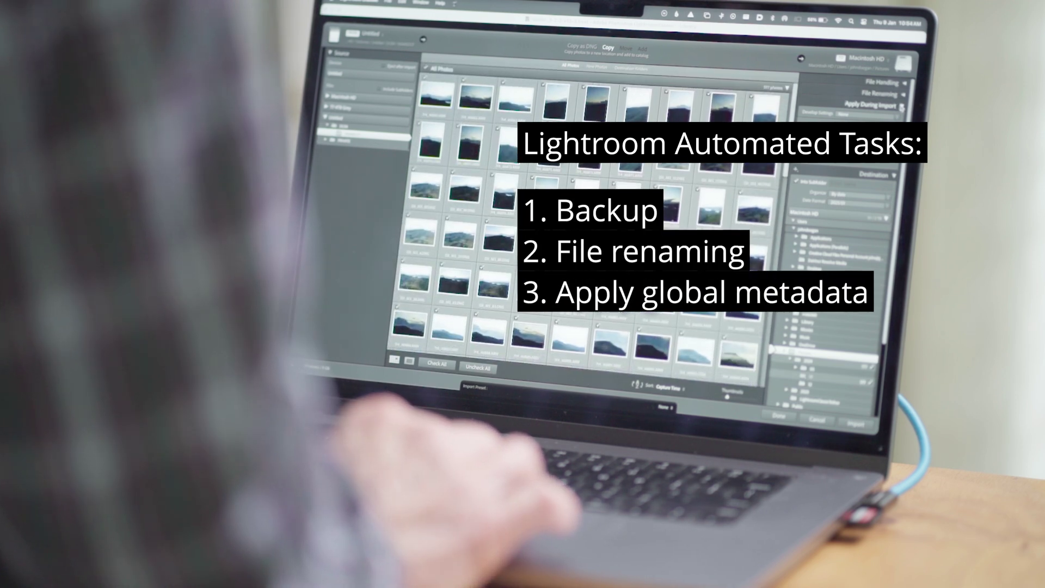
click(893, 104)
click(886, 60)
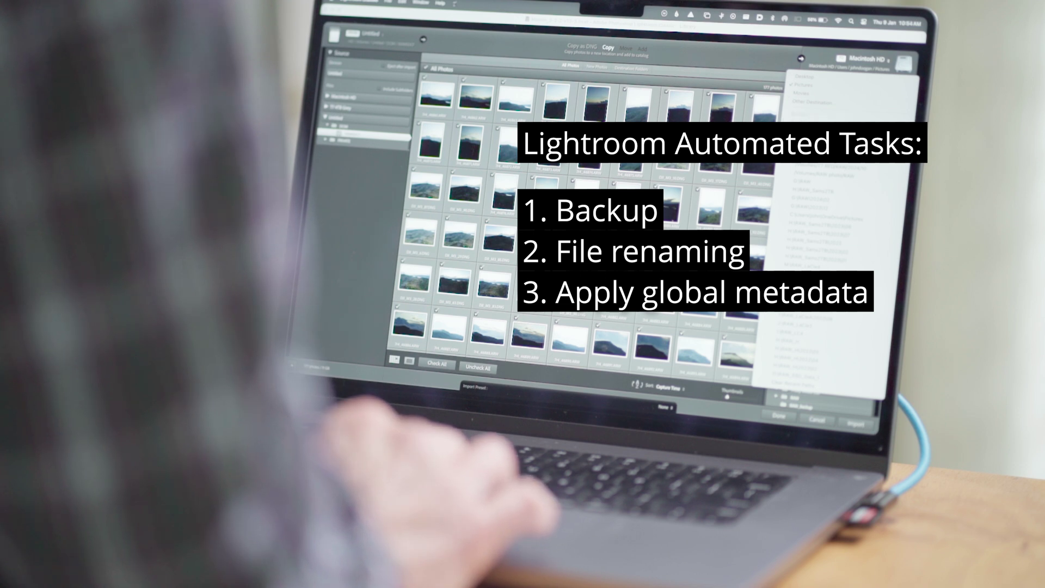
click(822, 212)
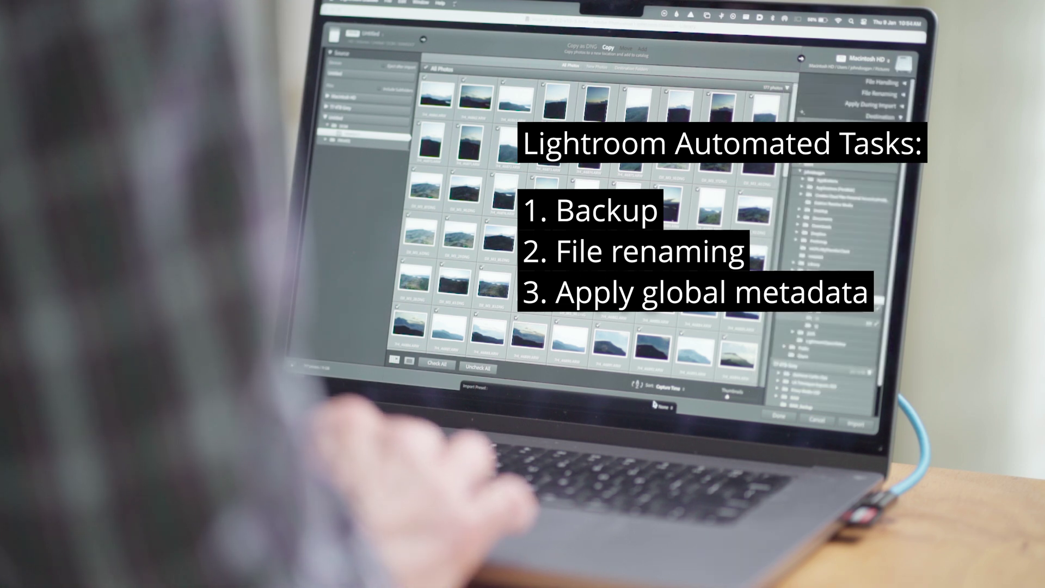
Apply the saved import preset targeting the T7 4TB Grey drive and expand File Handling.
click(664, 408)
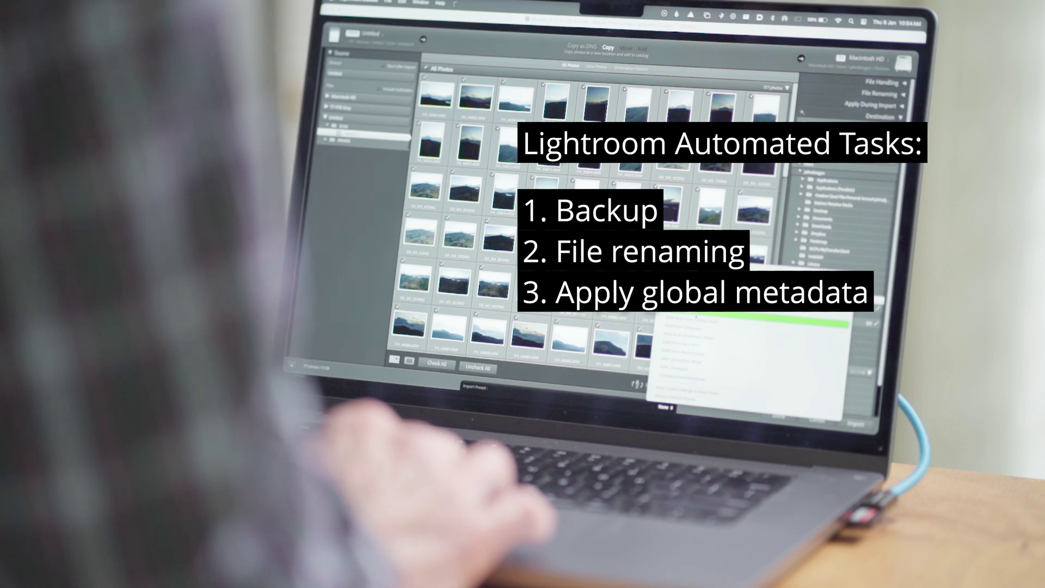
click(696, 323)
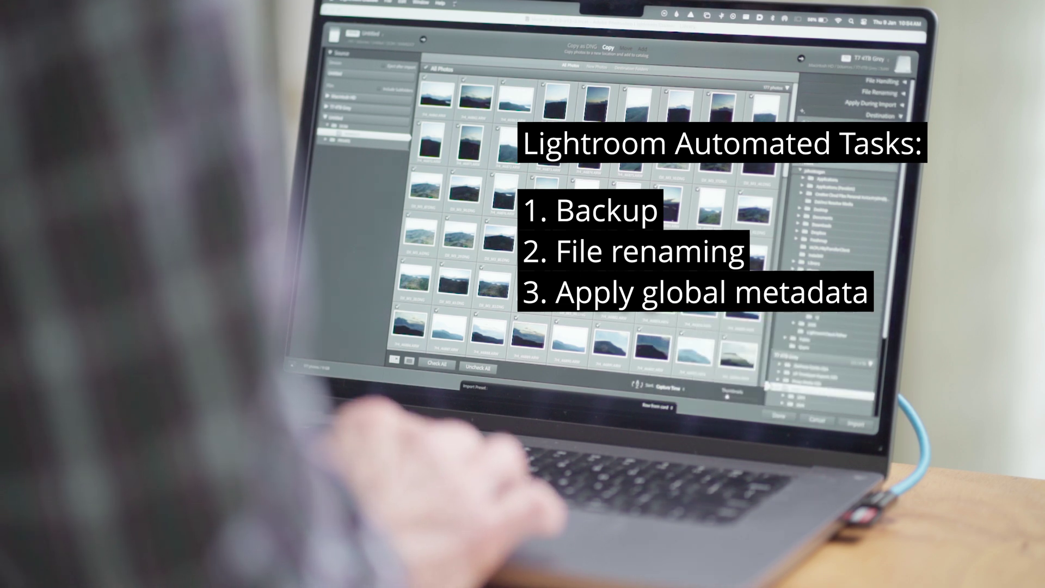
click(865, 58)
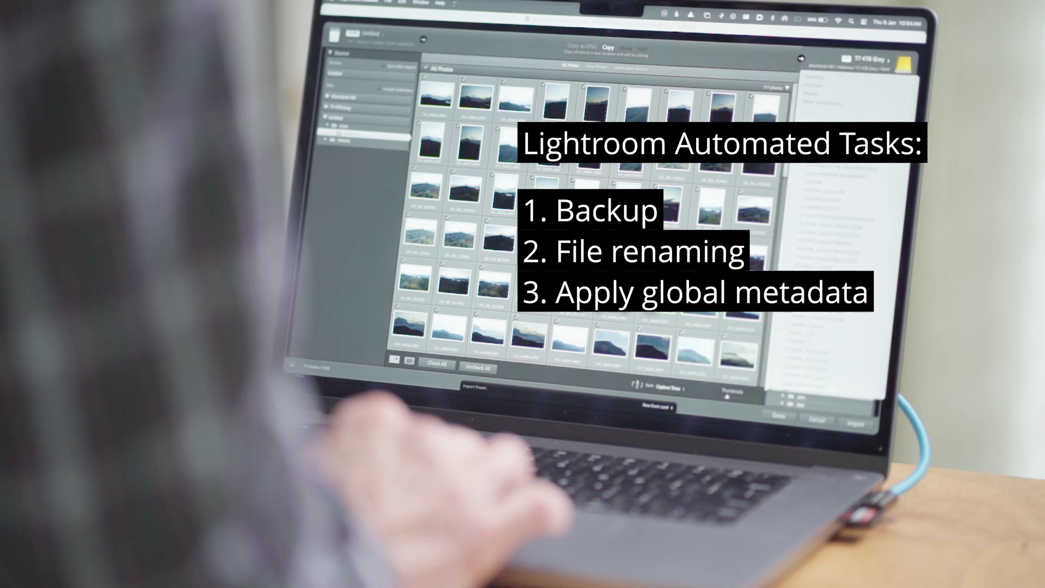
click(782, 53)
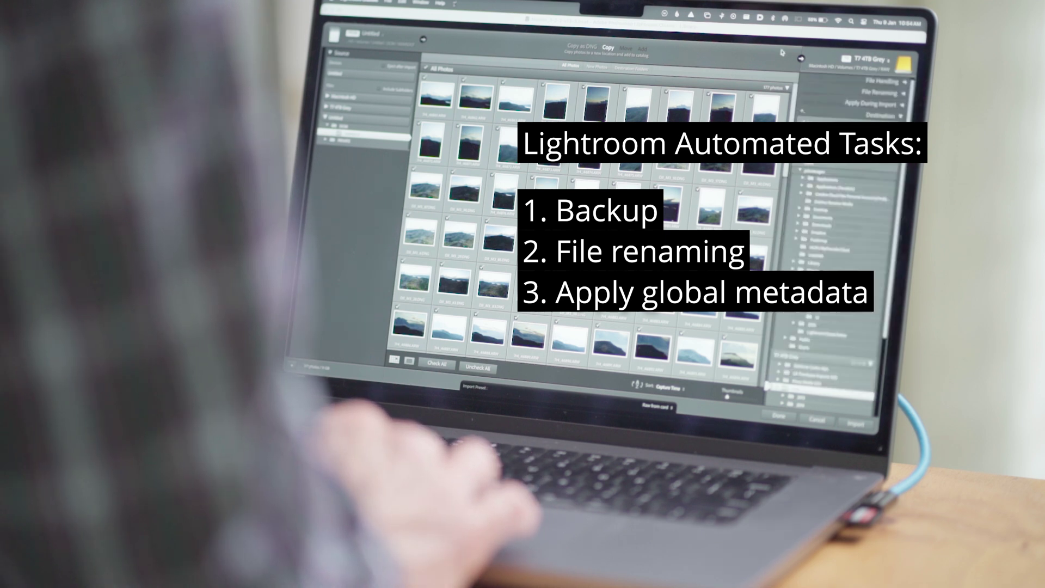
click(904, 82)
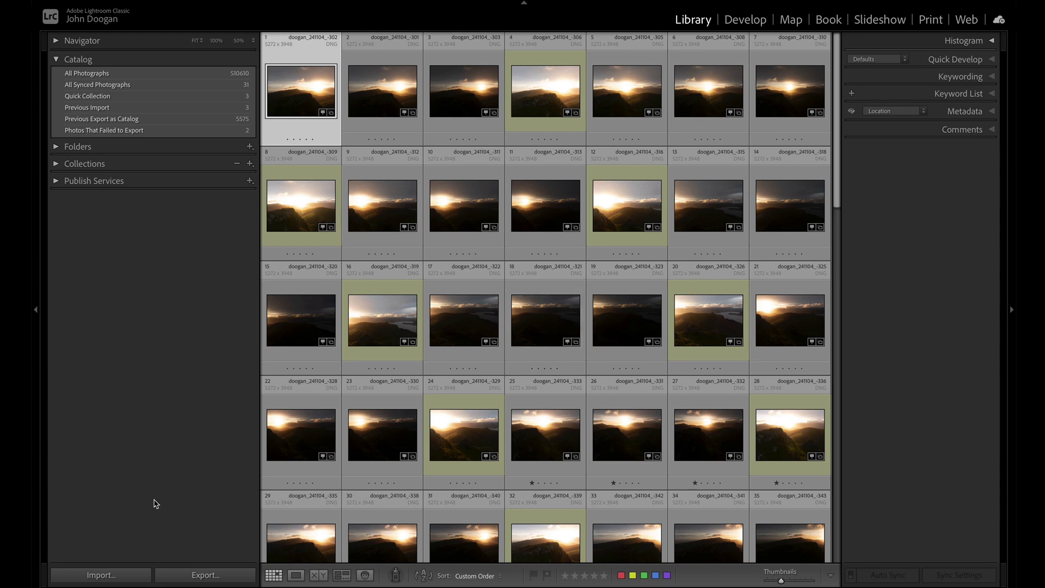
Start an import from the Untitled card's DCIM/100MSDCF folder, showing its 177 photos.
click(107, 574)
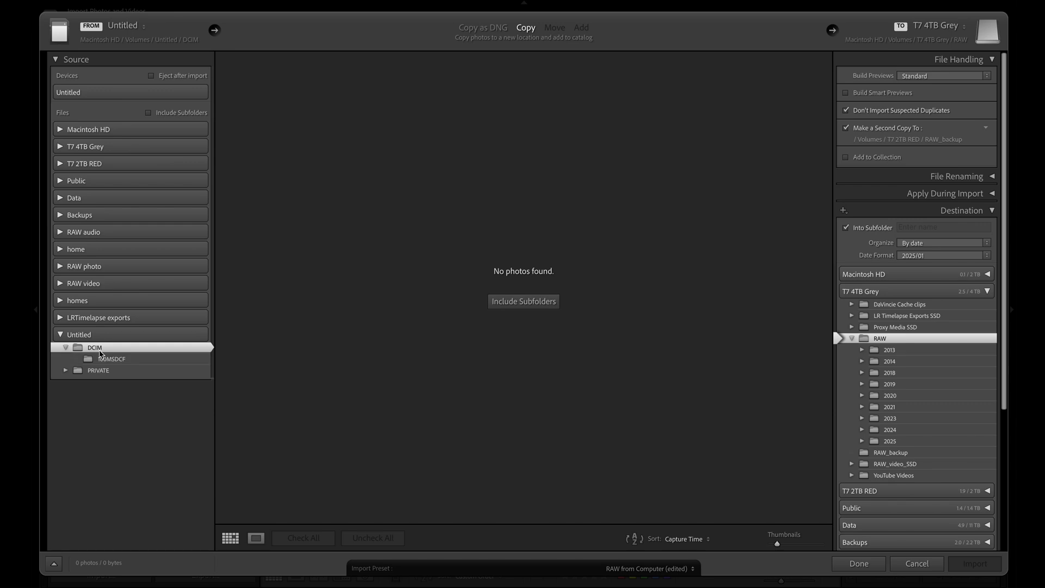
click(91, 360)
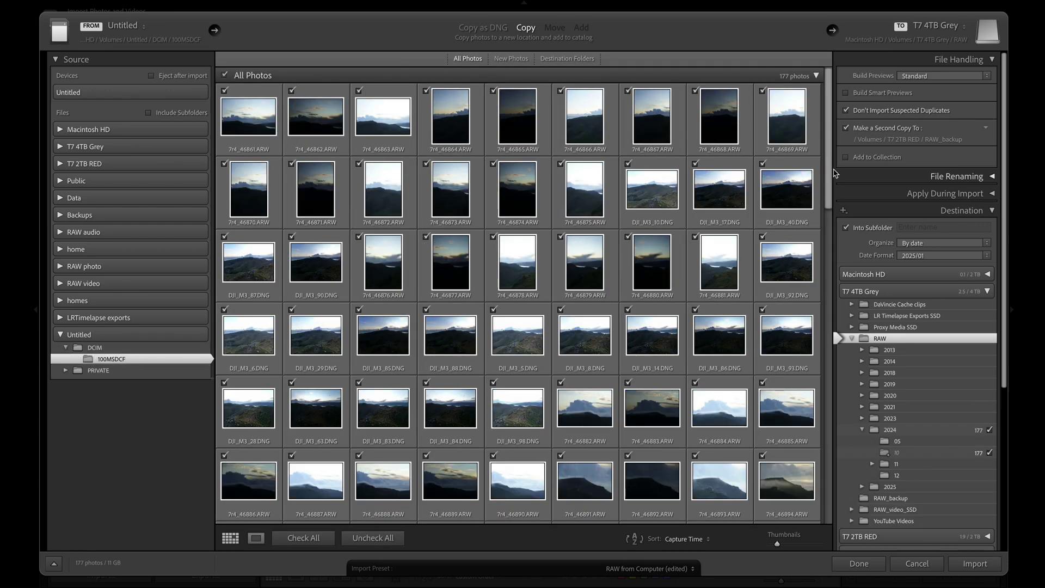
drag(831, 191, 841, 251)
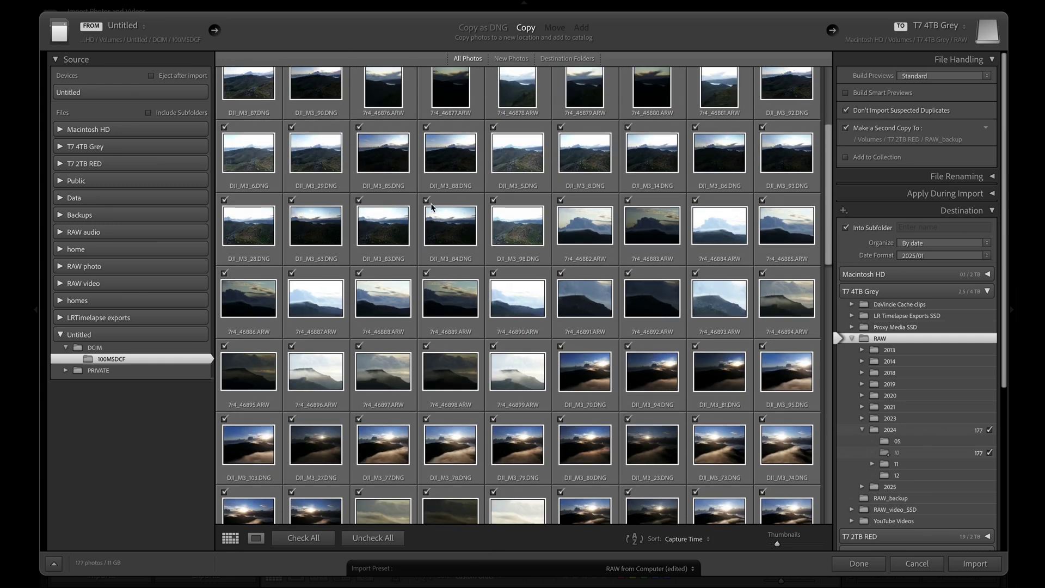
click(426, 273)
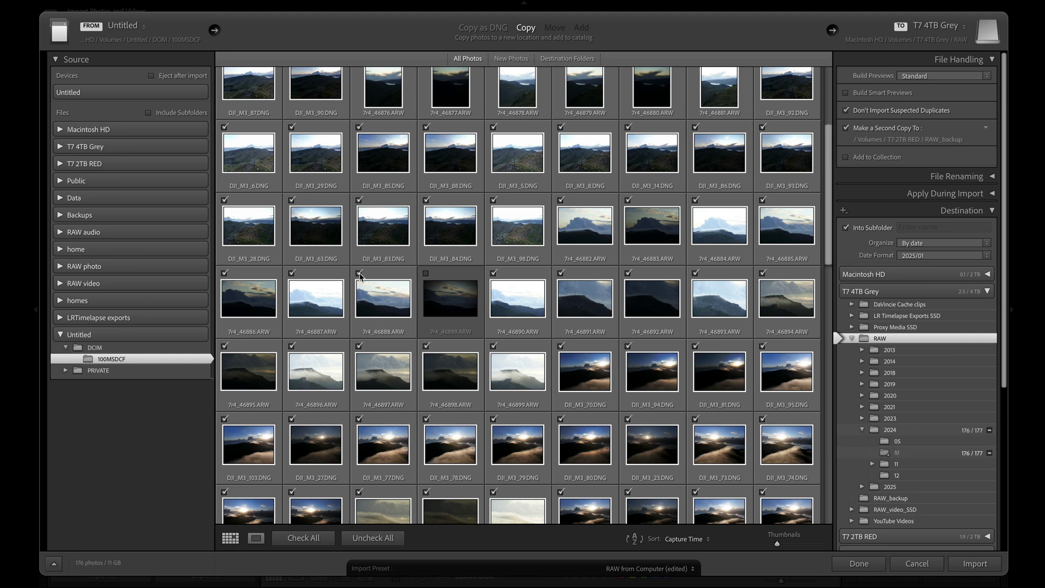
click(358, 274)
click(292, 201)
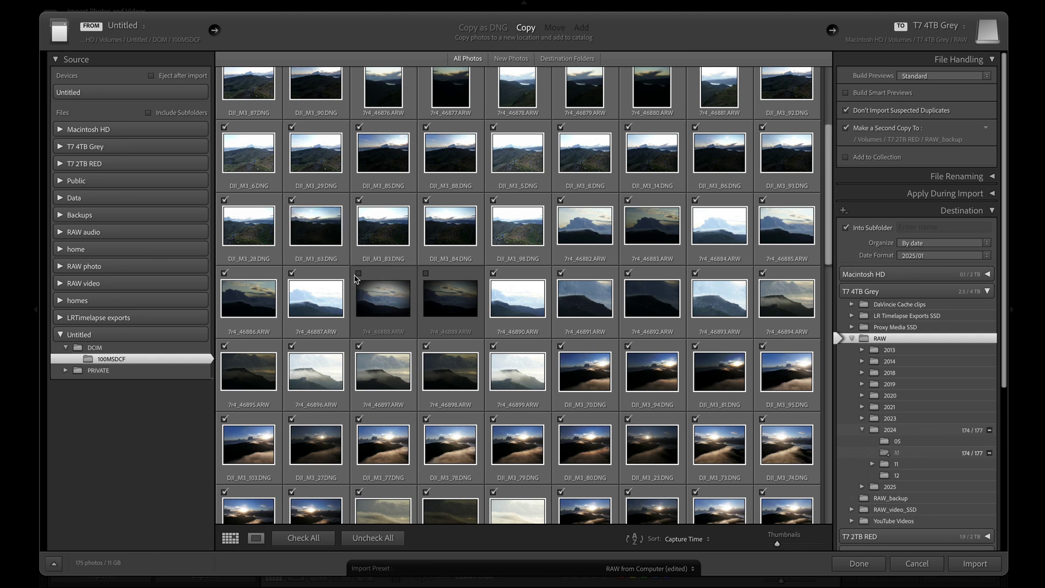
click(358, 274)
click(426, 274)
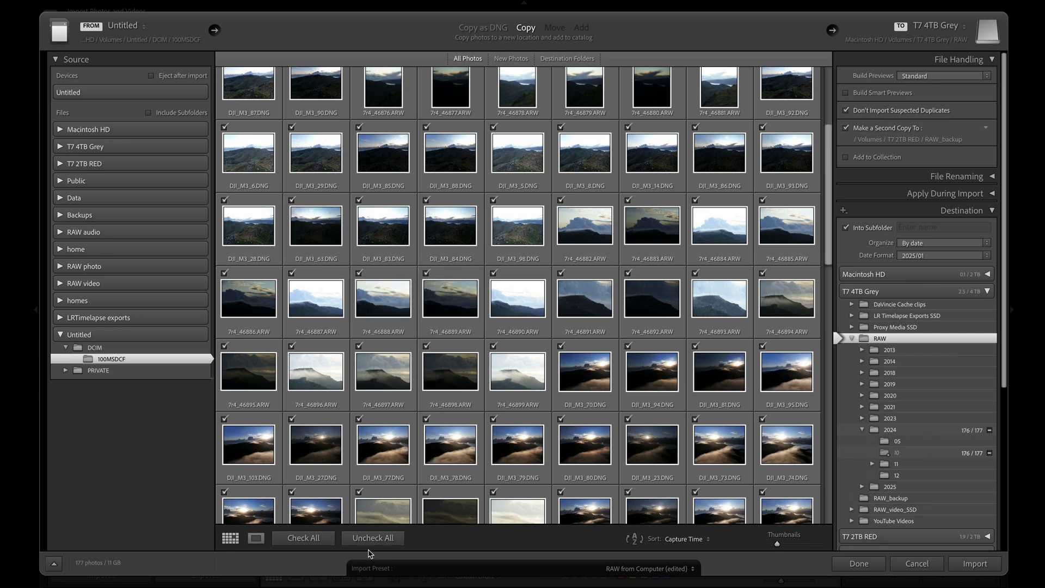
click(317, 537)
click(361, 540)
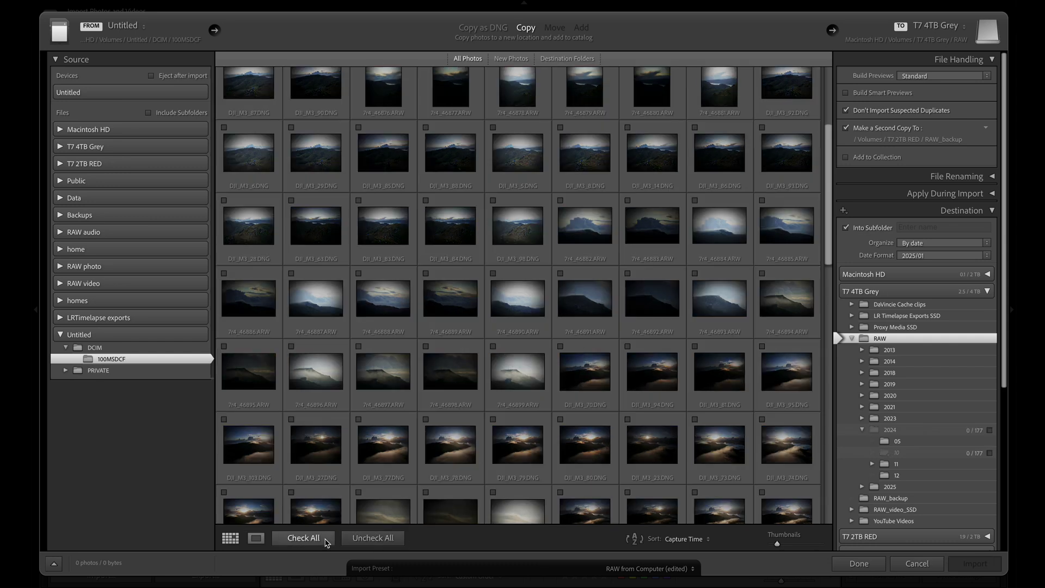
click(325, 539)
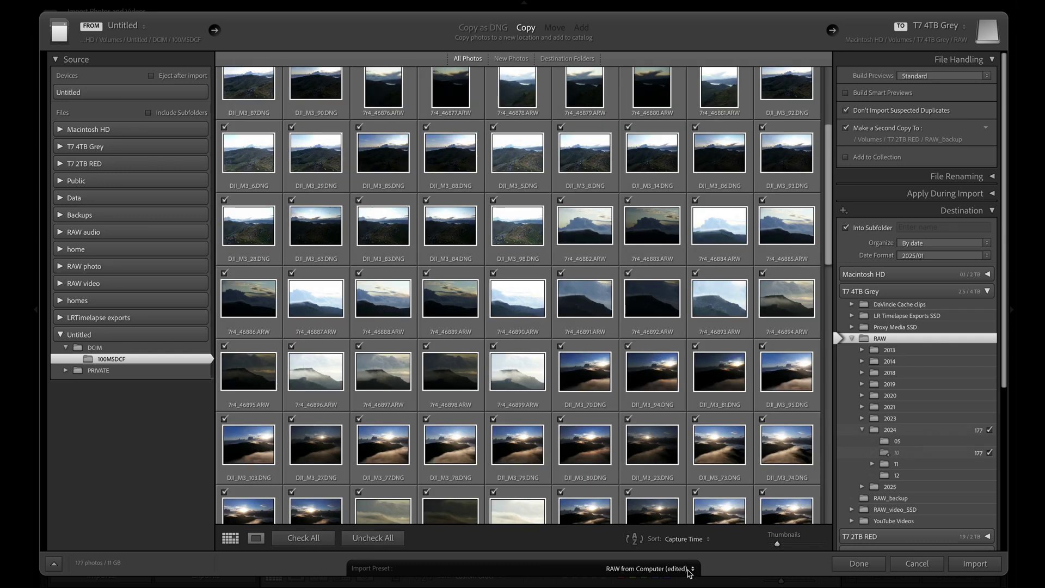
Apply the Raw from card import preset and collapse the Destination panel.
click(688, 569)
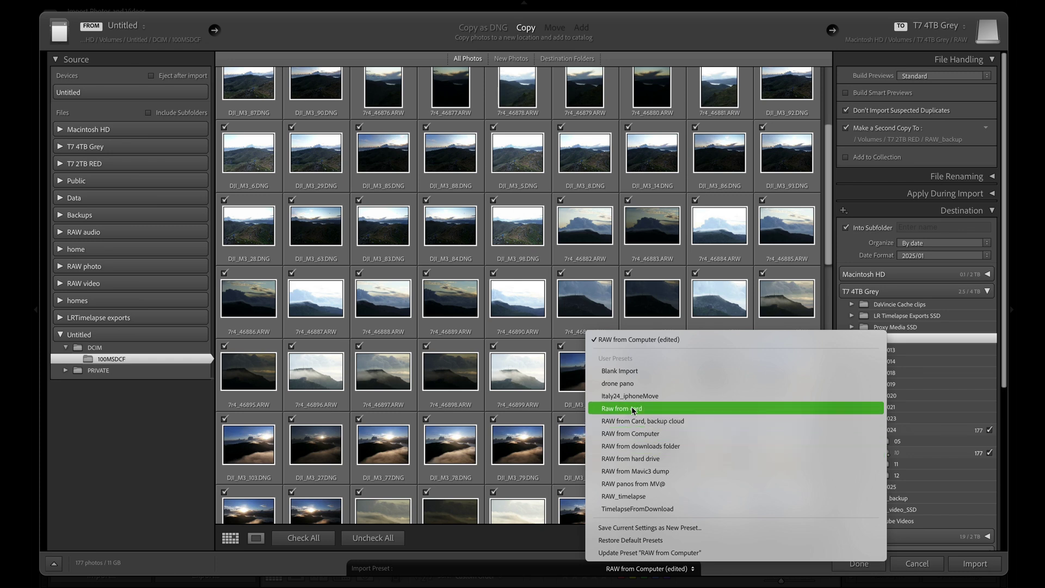
click(668, 413)
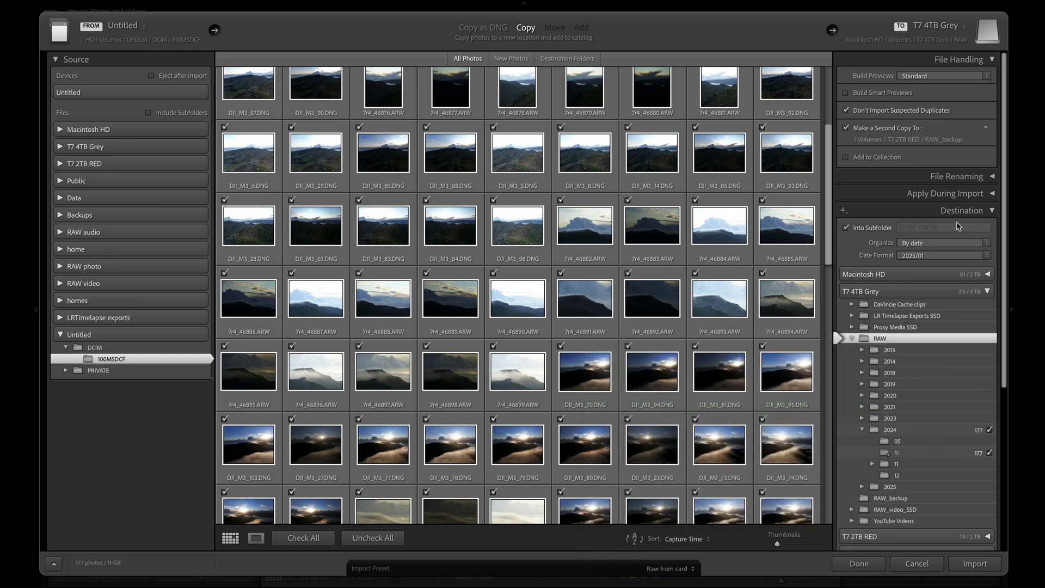
click(992, 211)
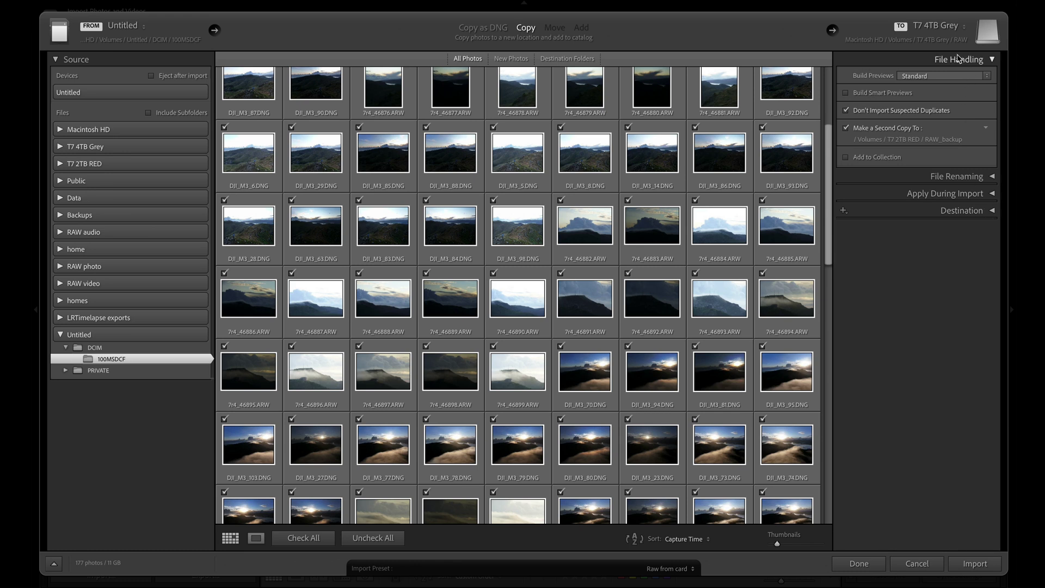
click(937, 31)
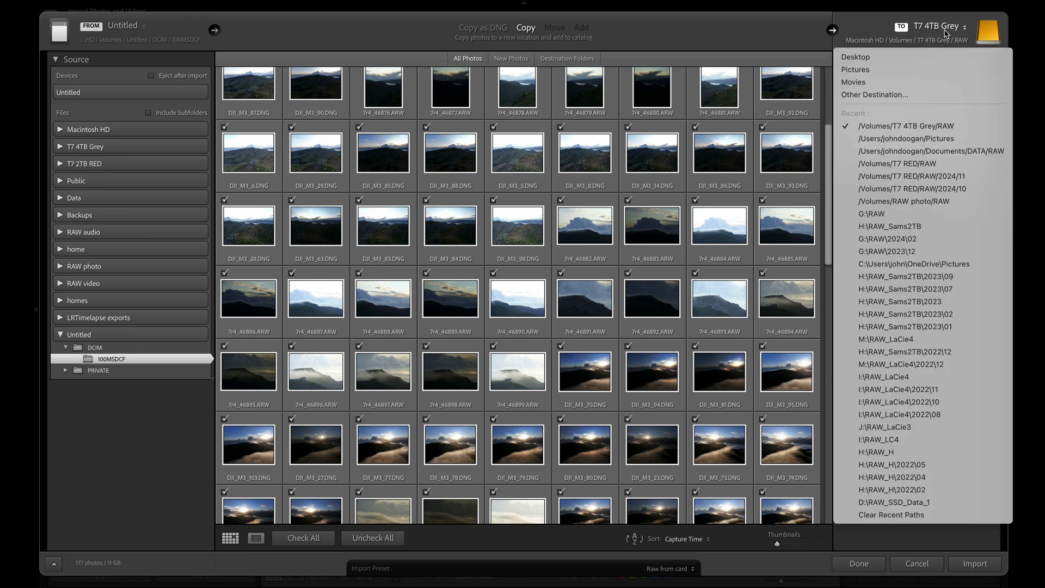
Choose /Volumes/T7 4TB Grey/RAW from the Recent destinations.
click(980, 127)
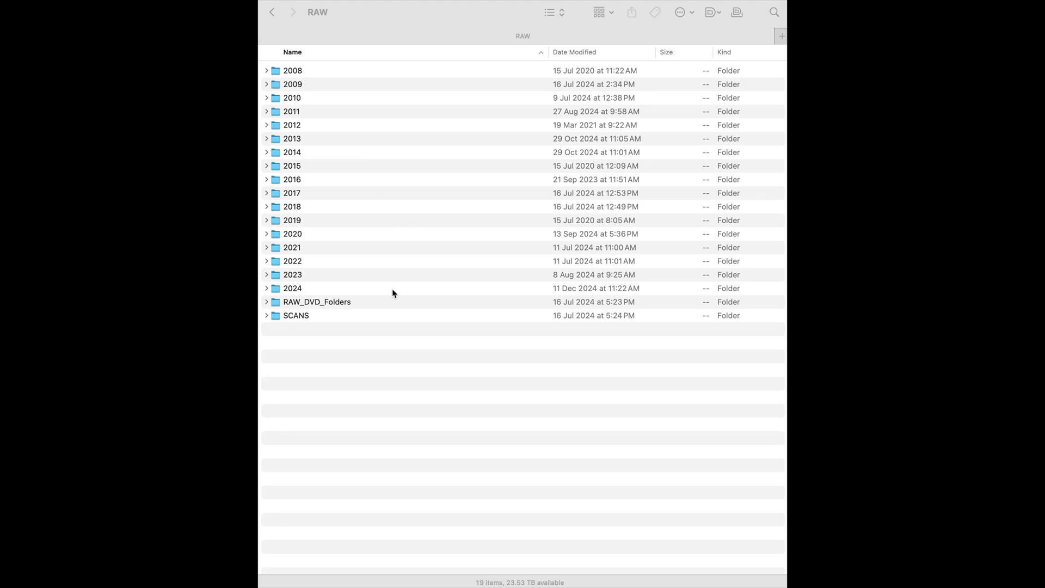
click(266, 288)
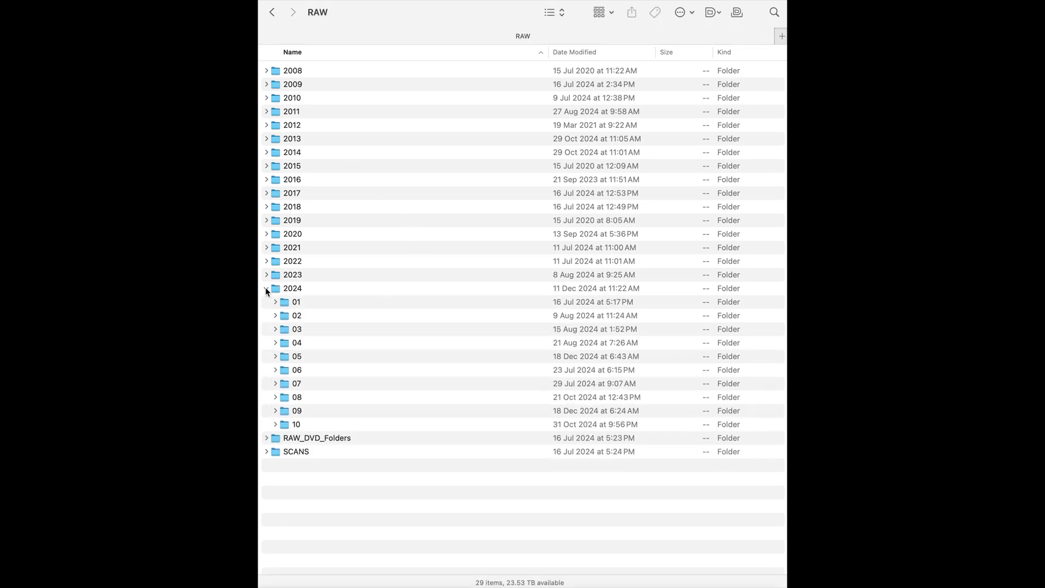
click(276, 315)
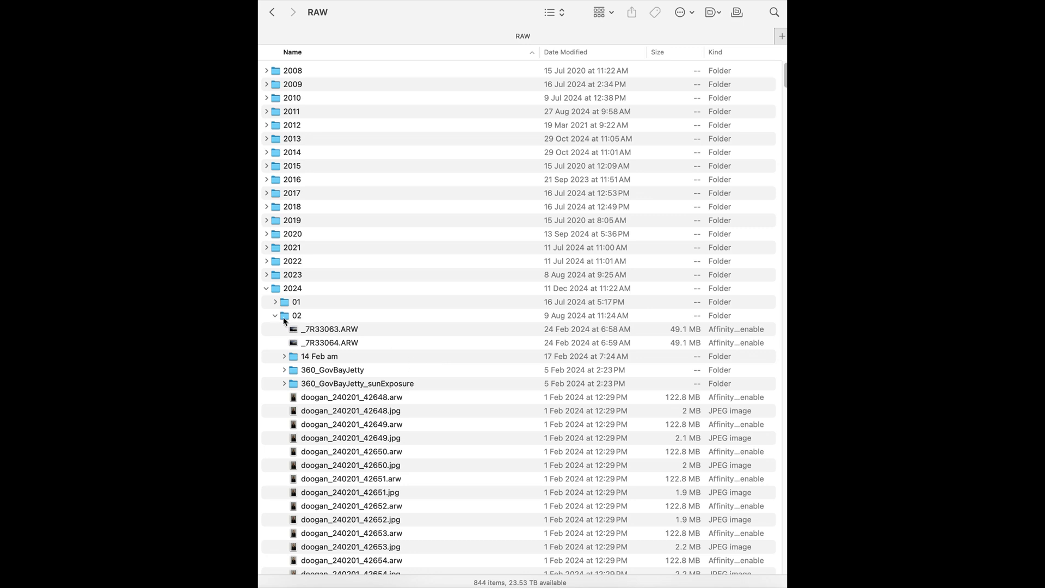
click(275, 316)
click(265, 287)
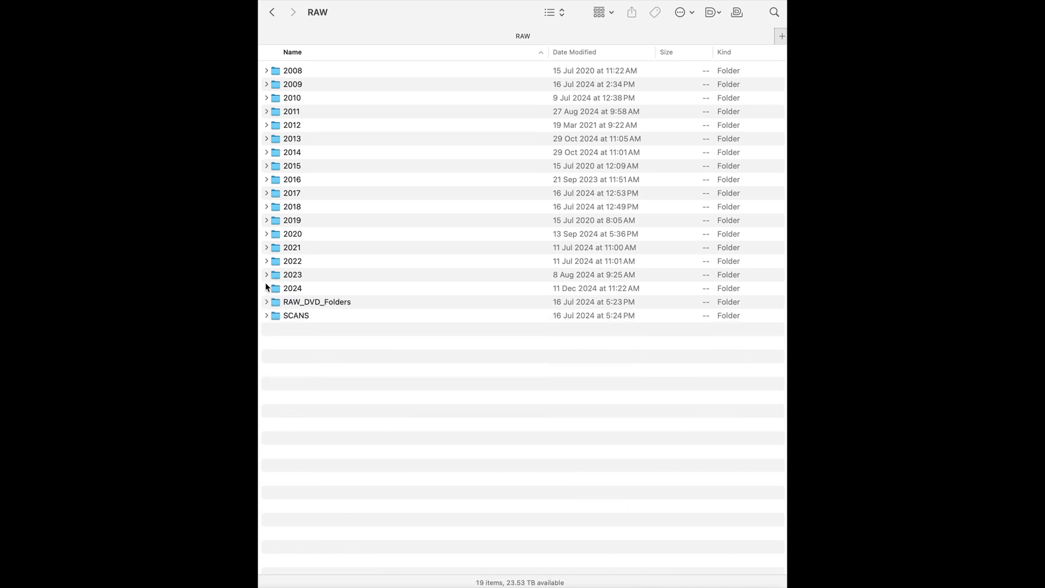
click(265, 274)
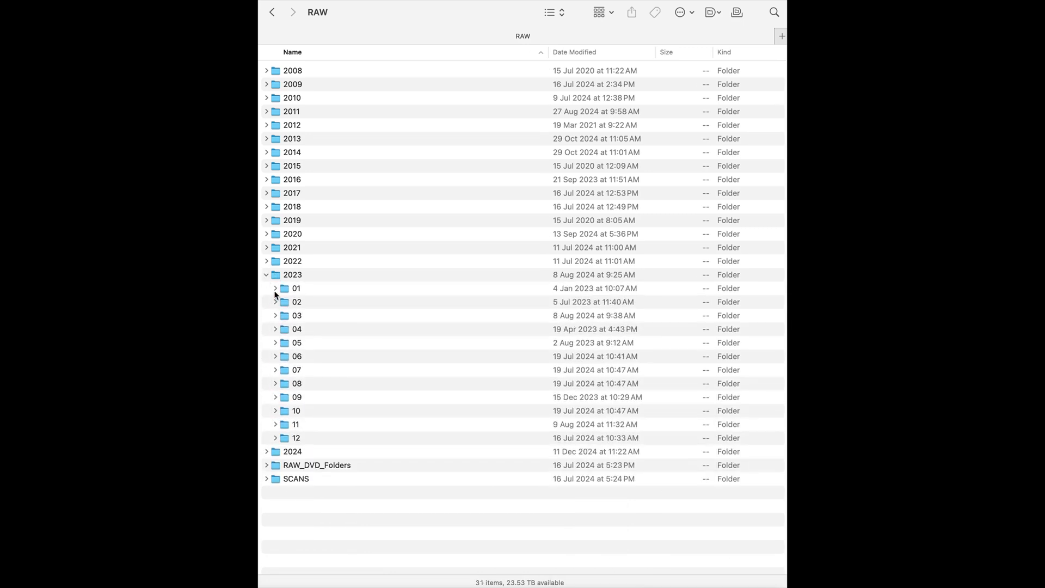
click(265, 274)
click(265, 260)
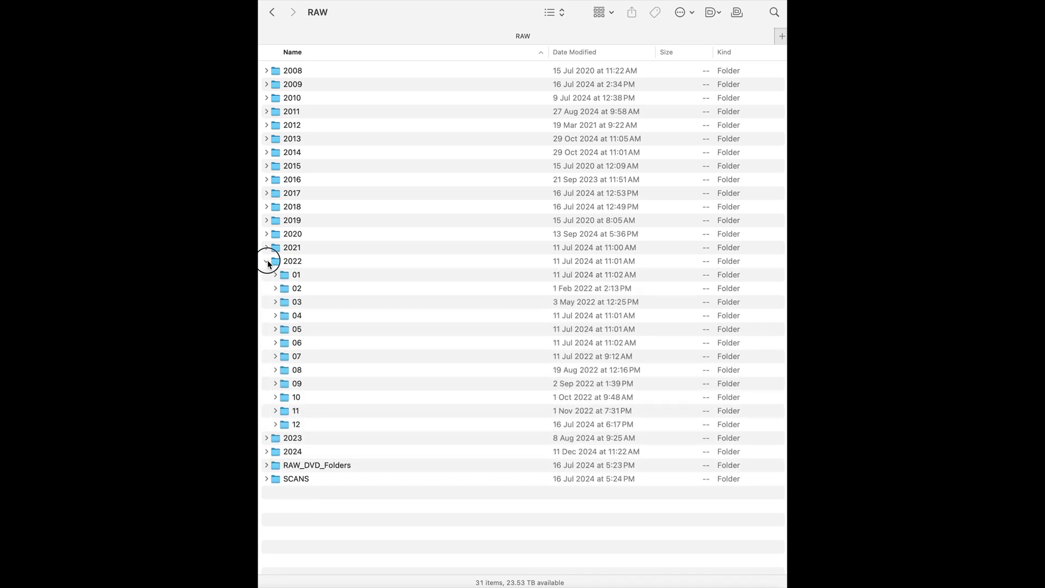
click(267, 261)
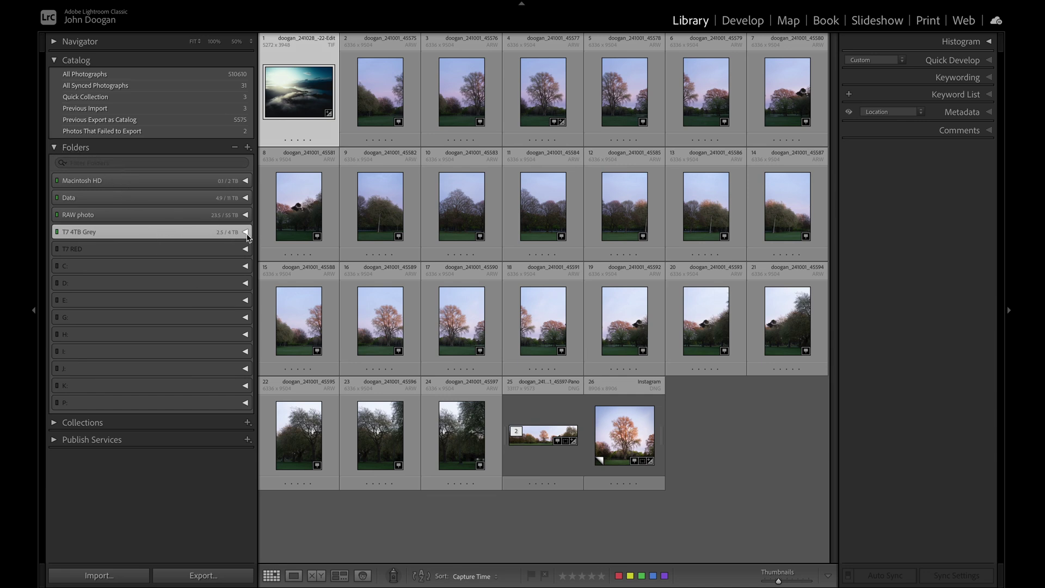
Move all photos from T7 4TB Grey's 2024/10 folder into RAW photo > RAW > 2024 > 10.
click(246, 233)
click(244, 214)
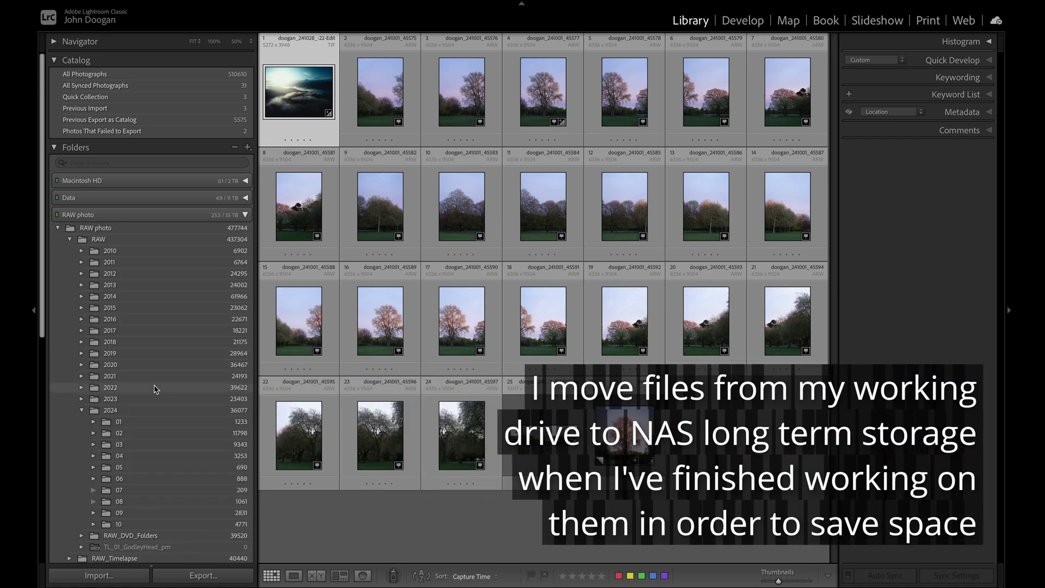
scroll(154, 389, down, 8)
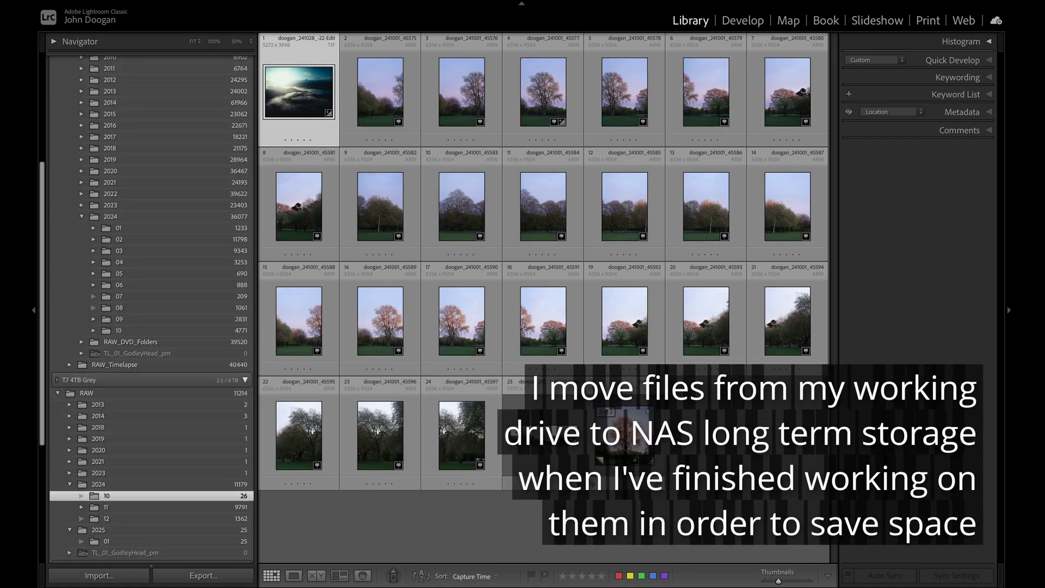
click(626, 445)
shift+click(297, 90)
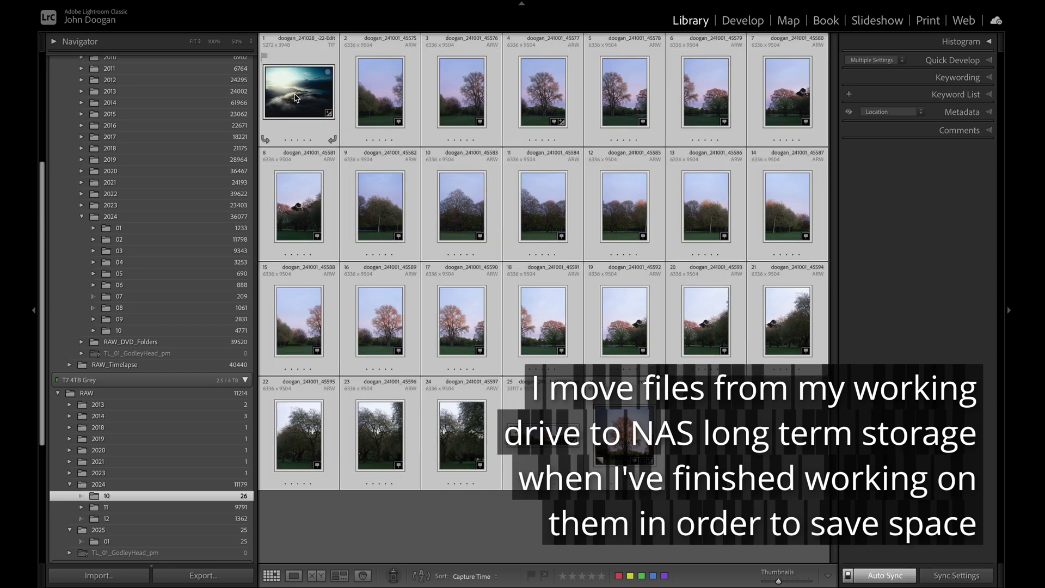
drag(297, 98, 190, 331)
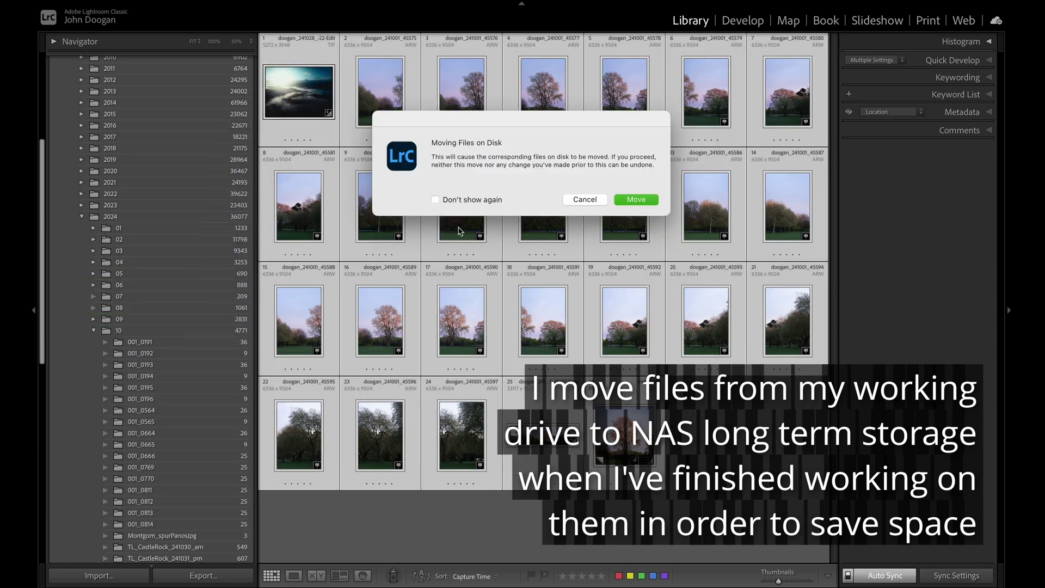
click(636, 199)
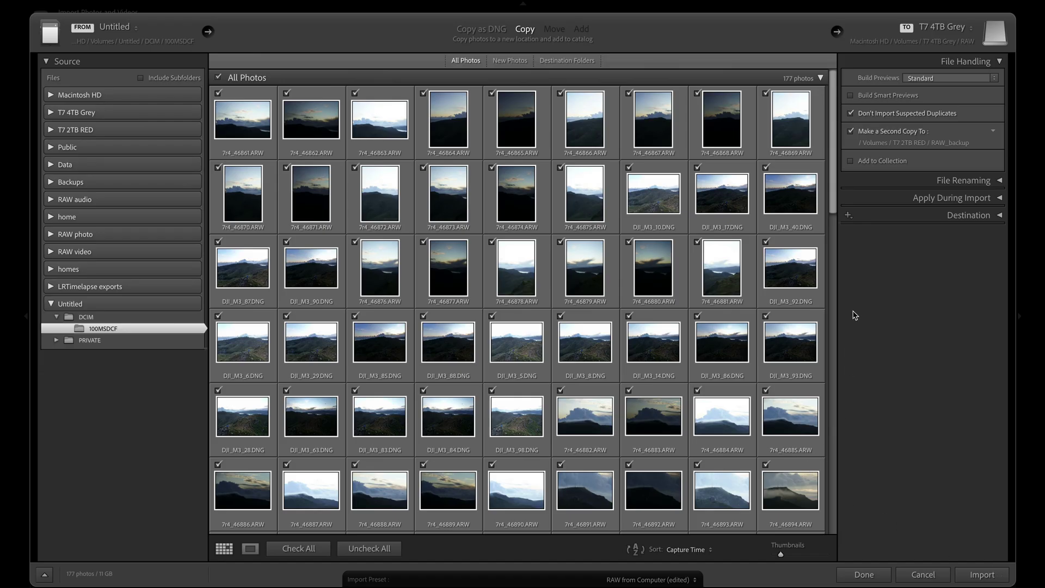
Toggle the File Handling panel and review the Build Previews options.
click(1000, 62)
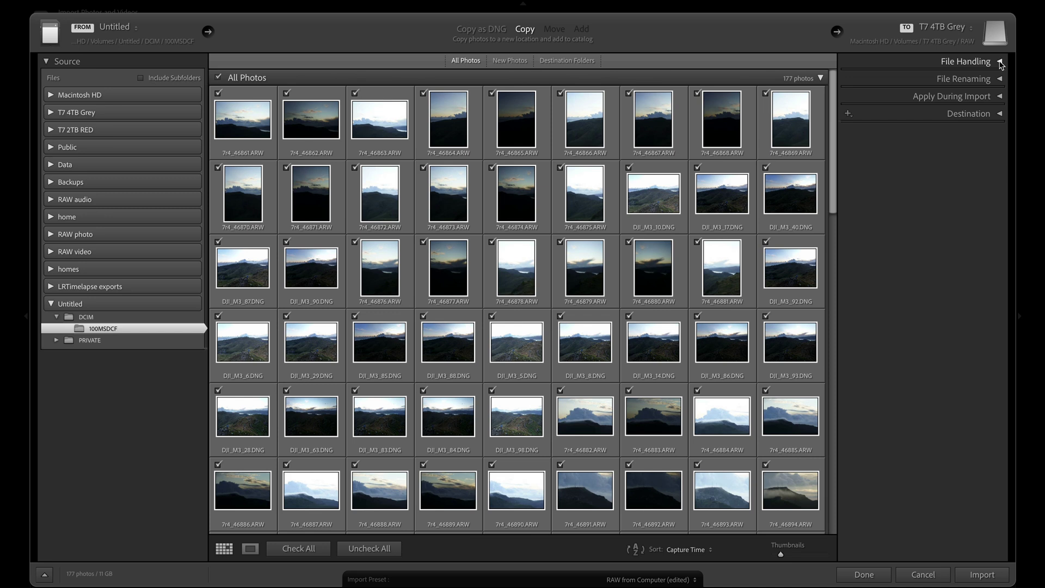
click(1000, 62)
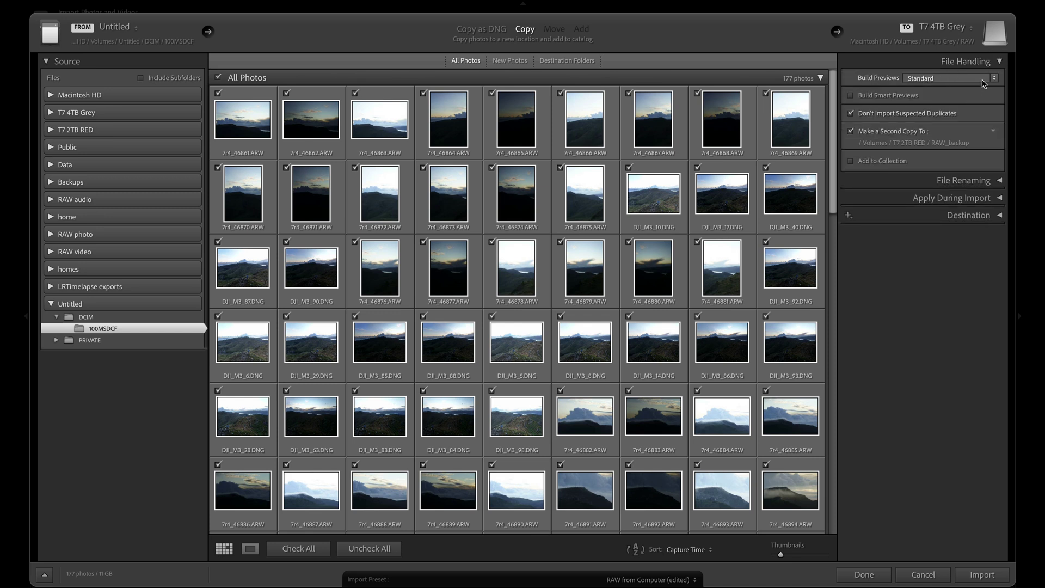
click(984, 83)
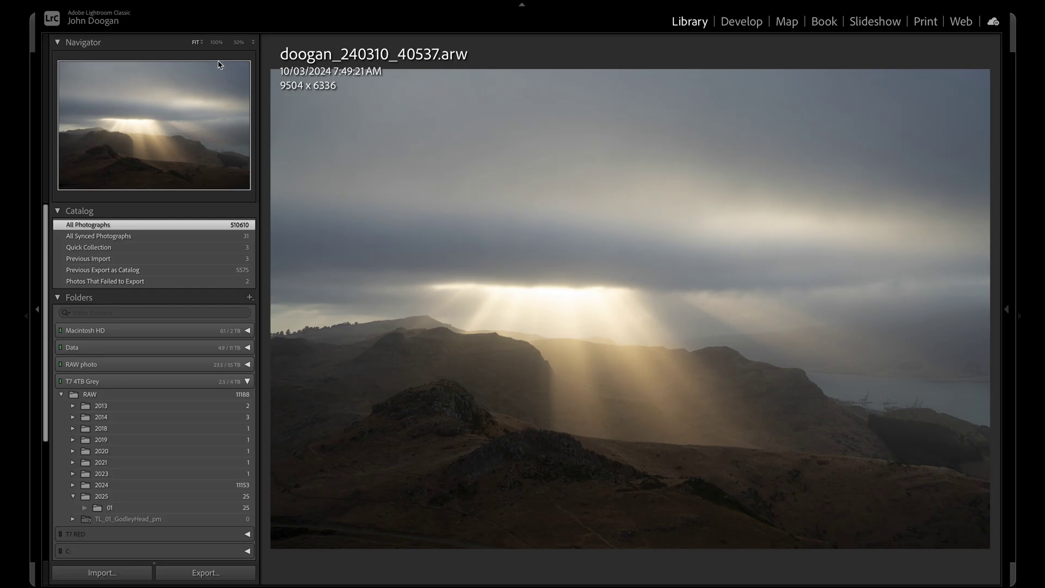
View the sunbeam photo at 100%, panning over the sunlit cliffs and rocky ridge, then return to Fit.
click(216, 44)
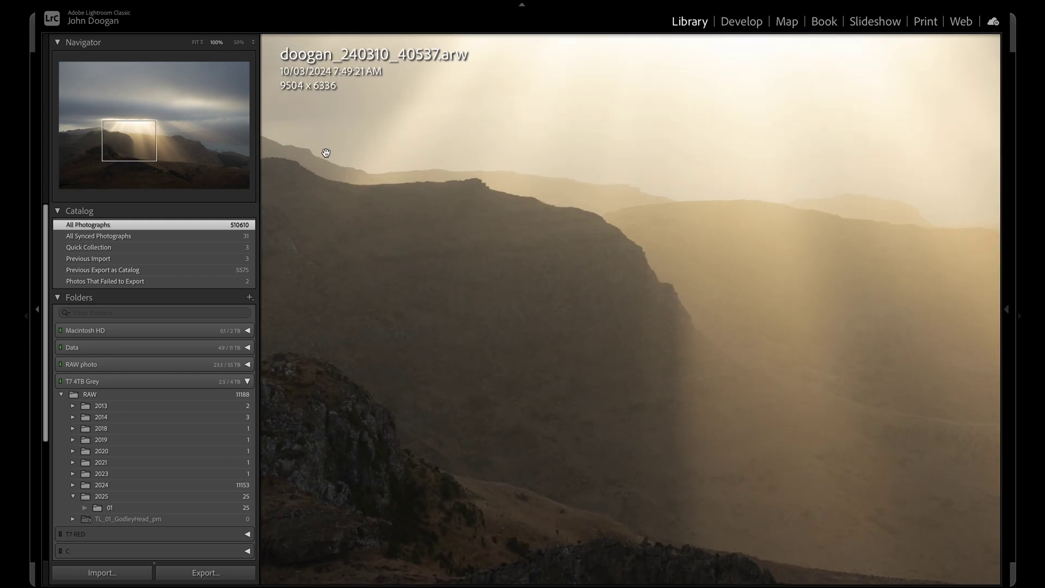
drag(436, 250, 805, 205)
drag(590, 388, 630, 271)
click(630, 270)
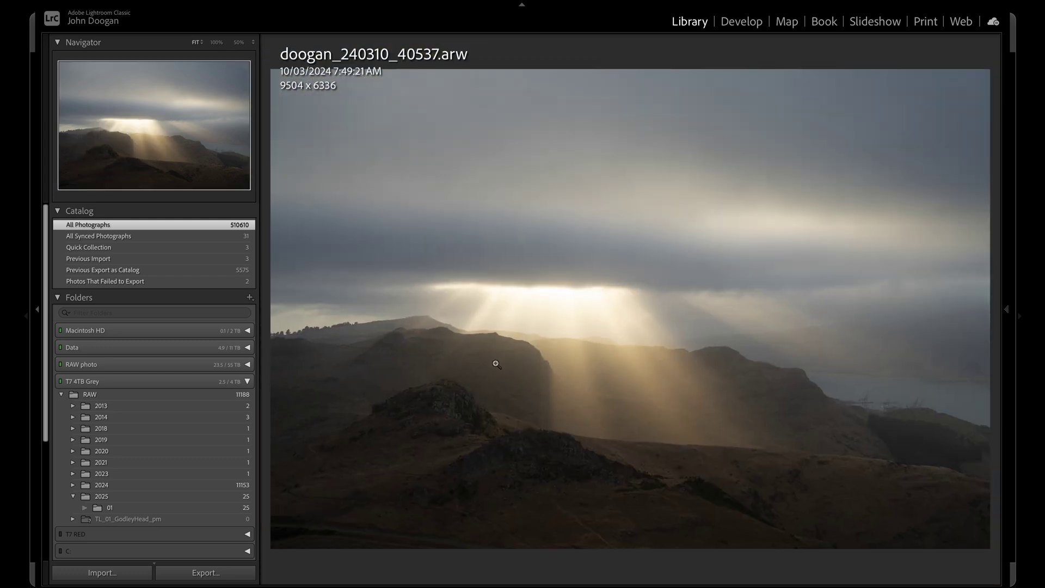
click(518, 340)
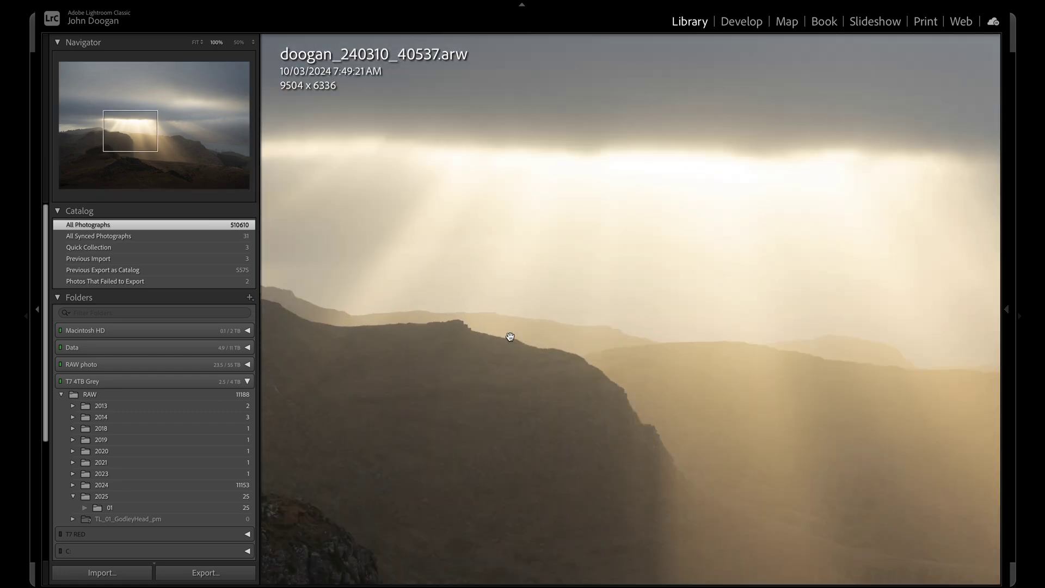
drag(819, 378, 607, 218)
drag(374, 378, 641, 343)
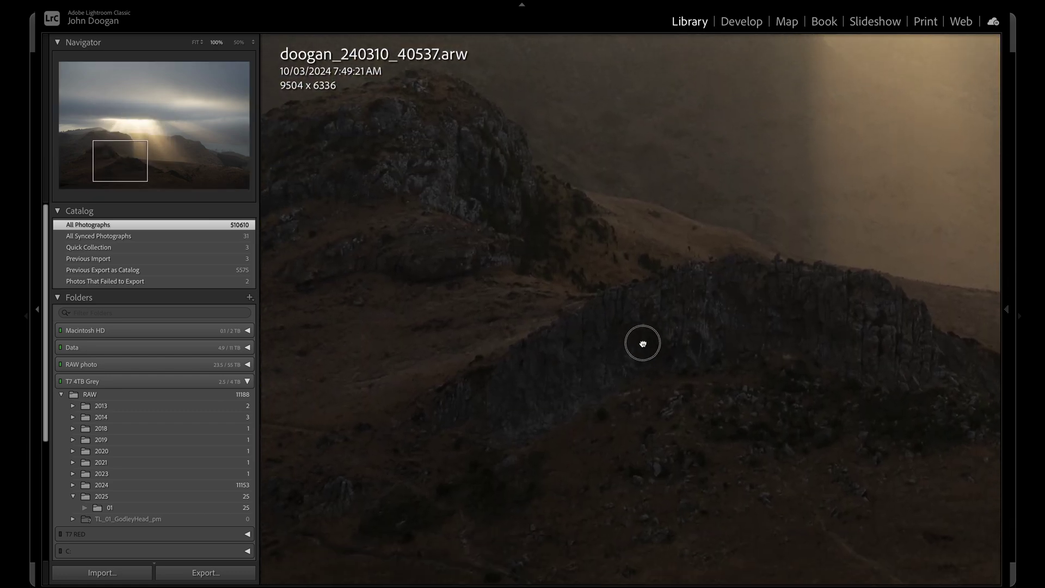
click(641, 343)
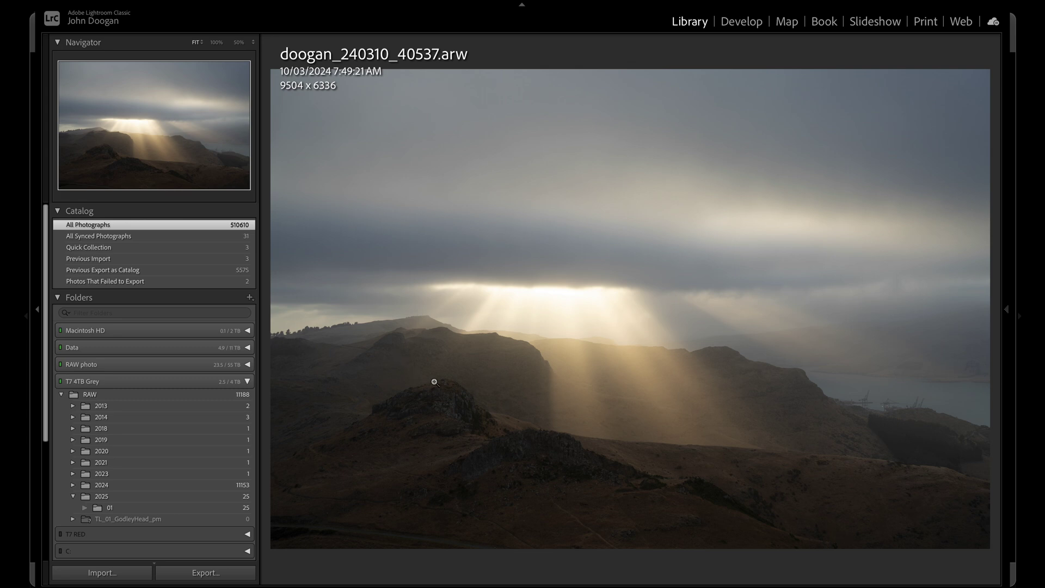
click(441, 381)
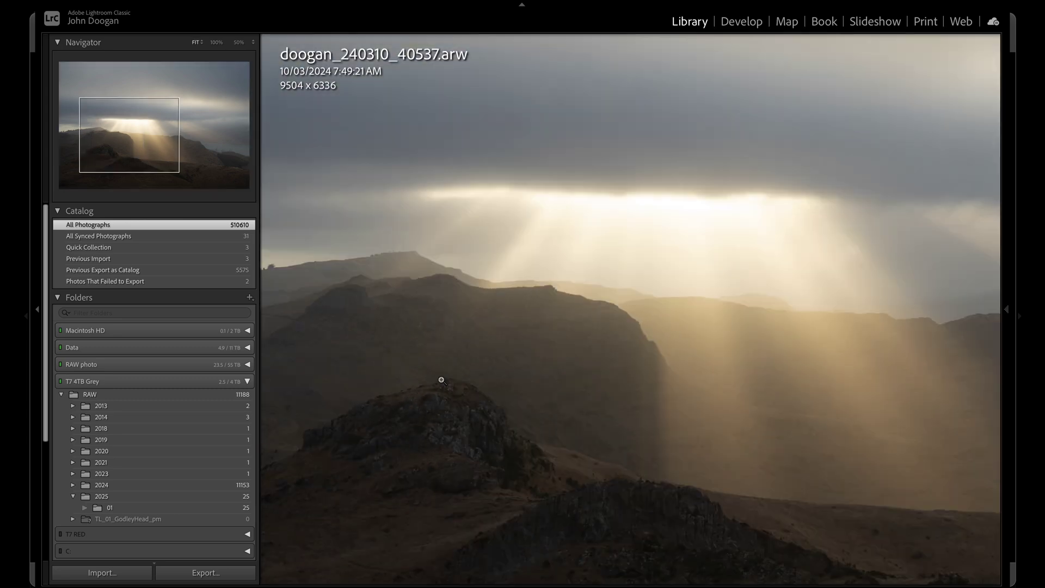
click(441, 380)
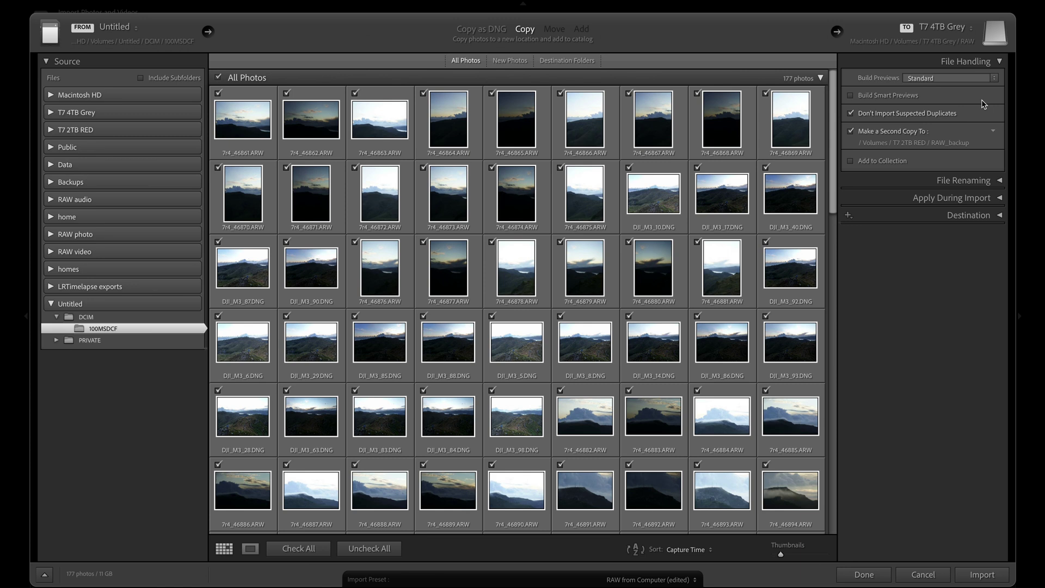
click(852, 96)
click(852, 97)
click(872, 117)
click(914, 145)
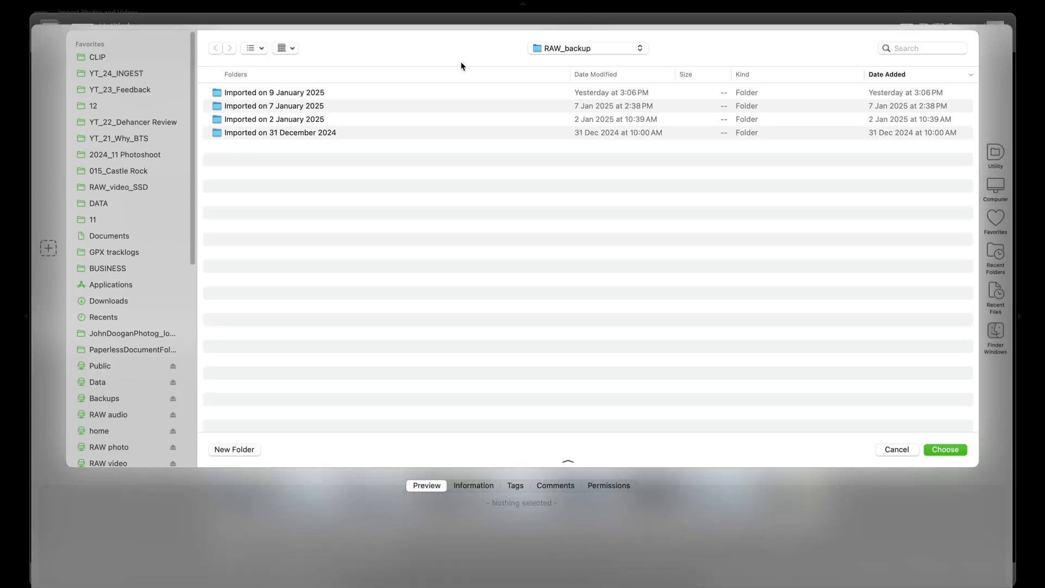
click(892, 449)
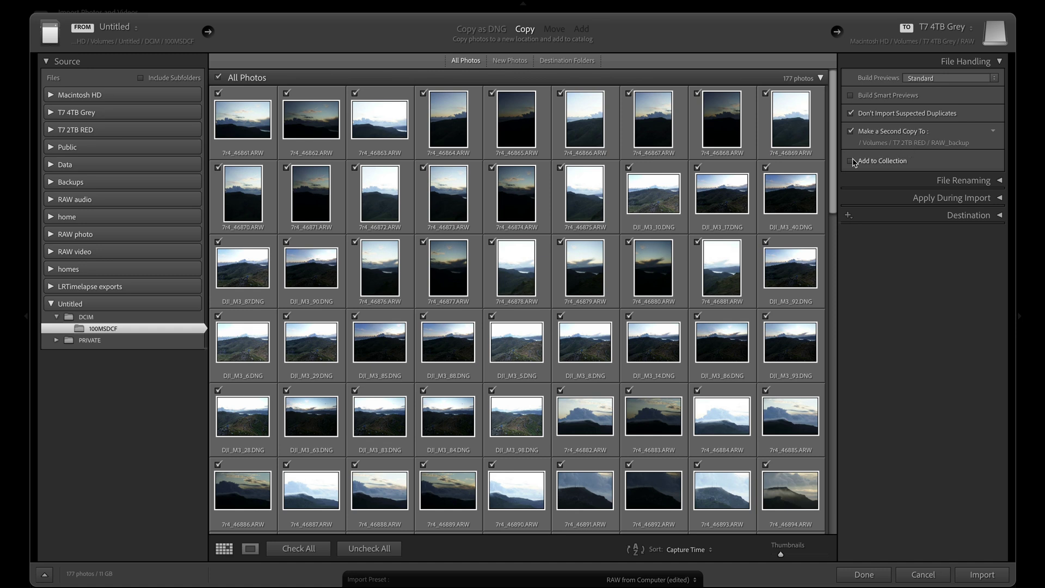
click(852, 161)
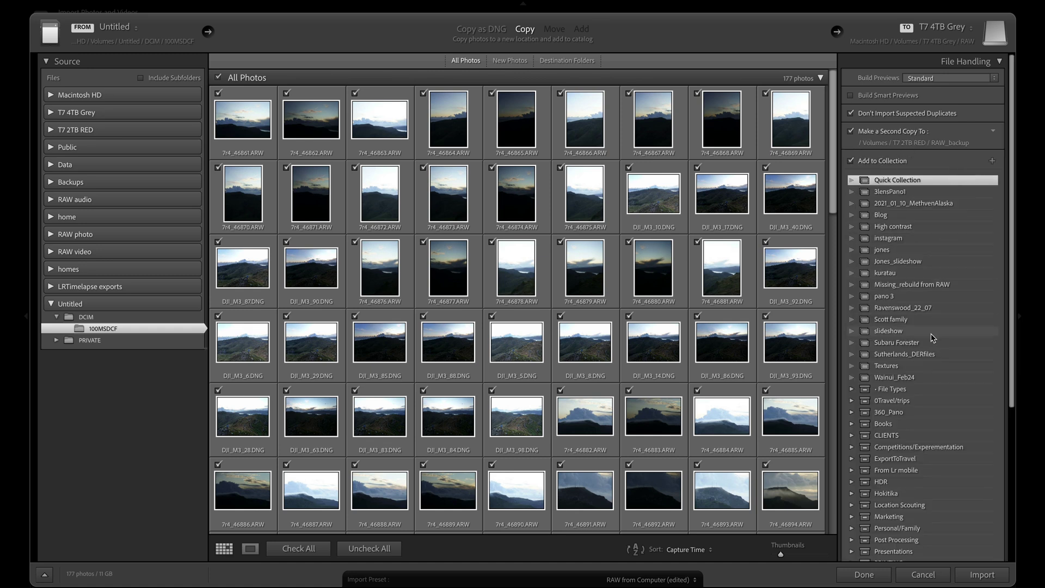
click(855, 333)
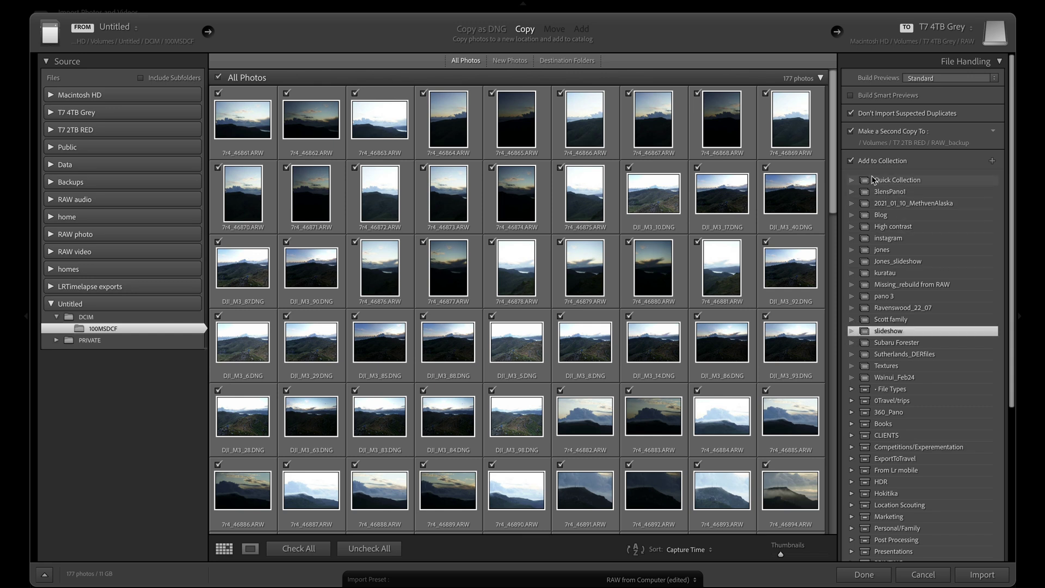
click(851, 161)
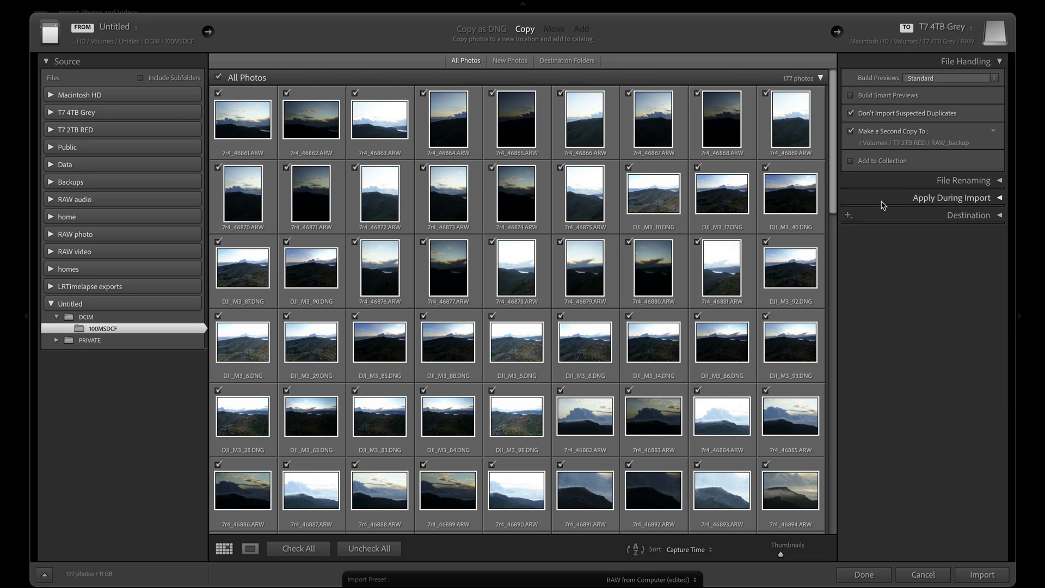
Collapse File Handling, expand File Renaming, and bring up the filename Template list.
click(1000, 61)
click(999, 79)
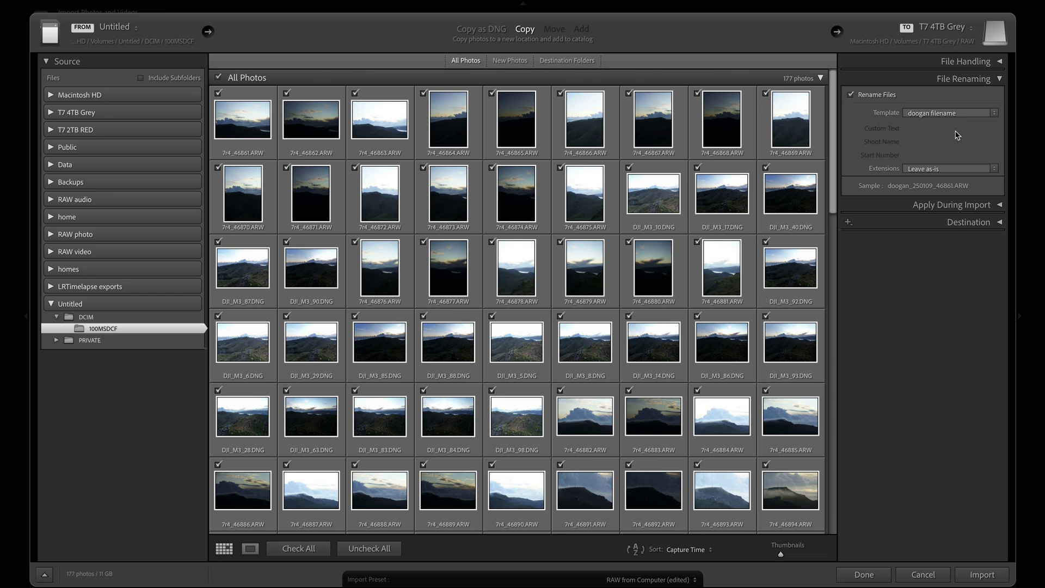
click(979, 114)
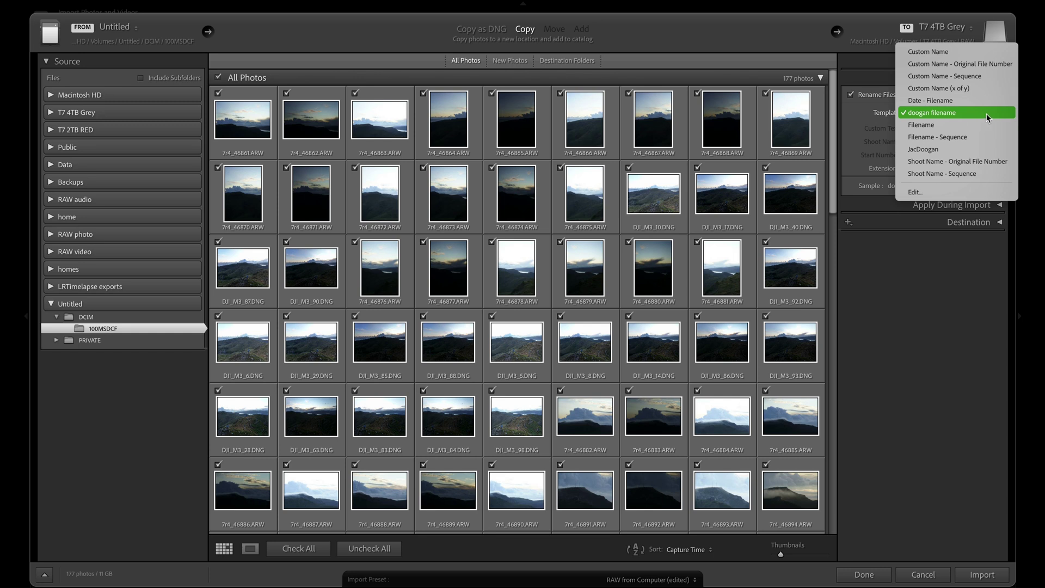
Review the custom date-plus-number filename template and its extra tokens in the Filename Template Editor.
click(986, 115)
click(986, 115)
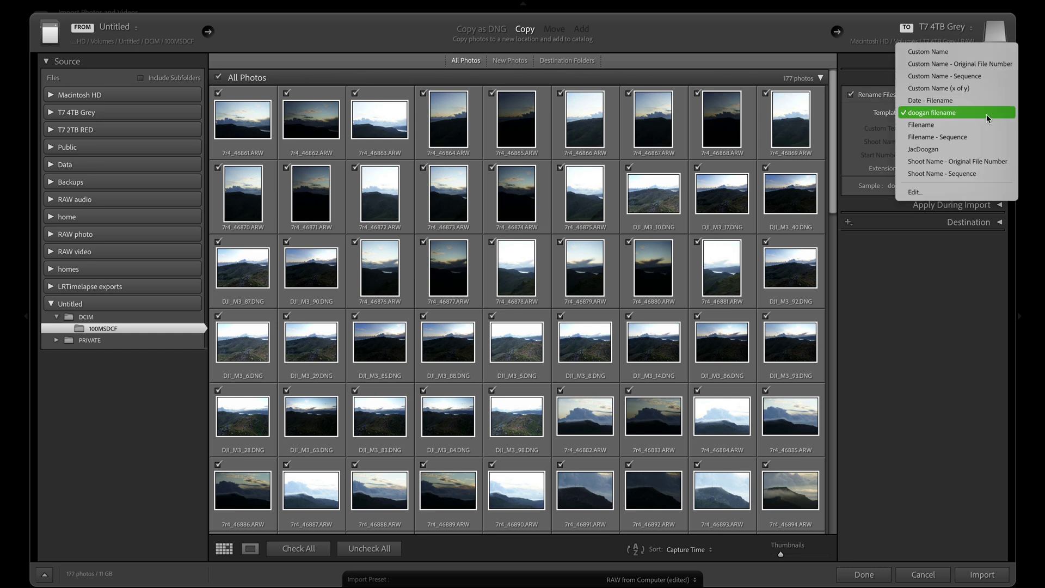
click(935, 193)
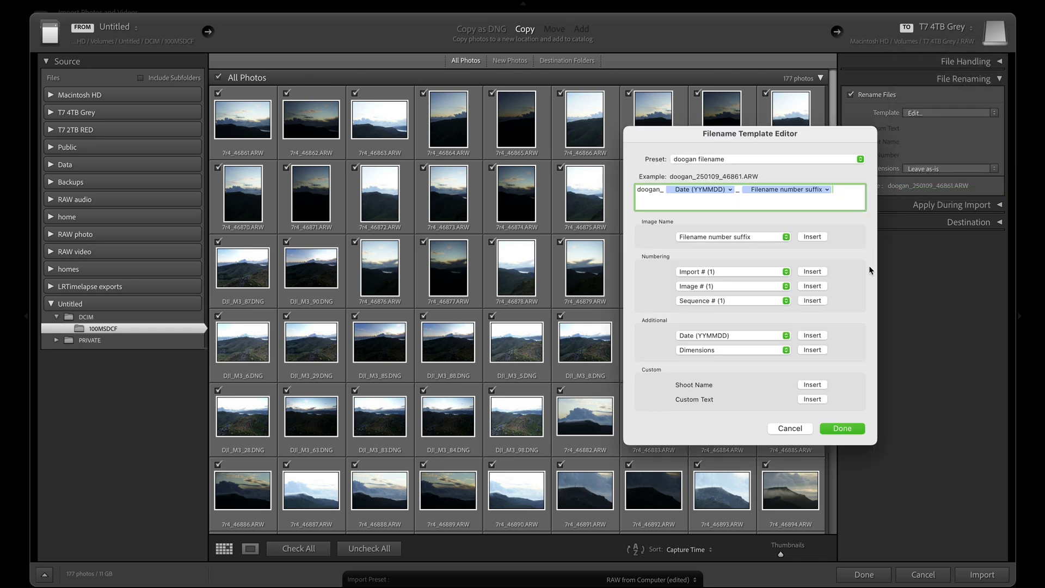
click(776, 348)
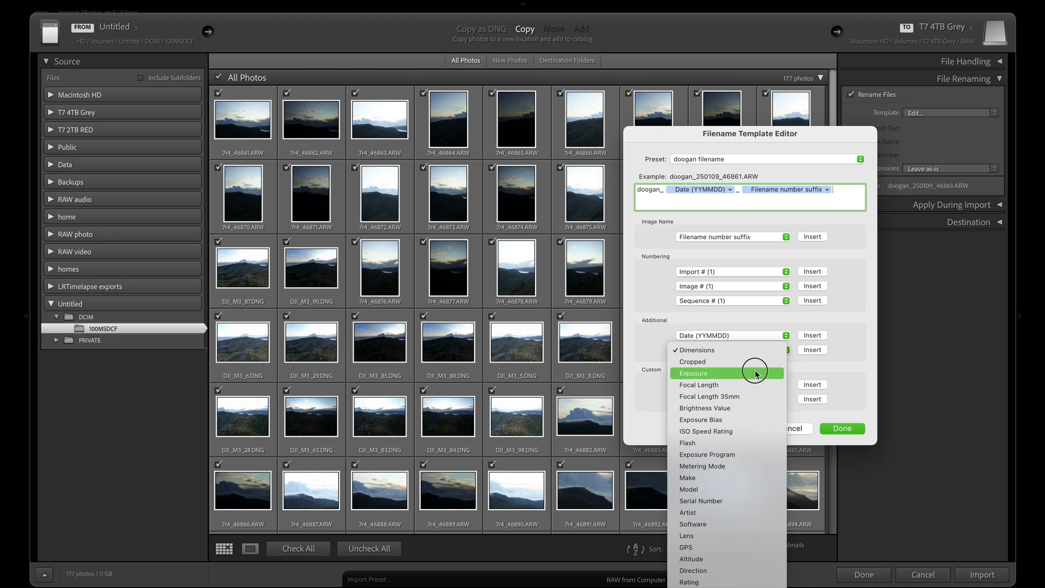
click(754, 350)
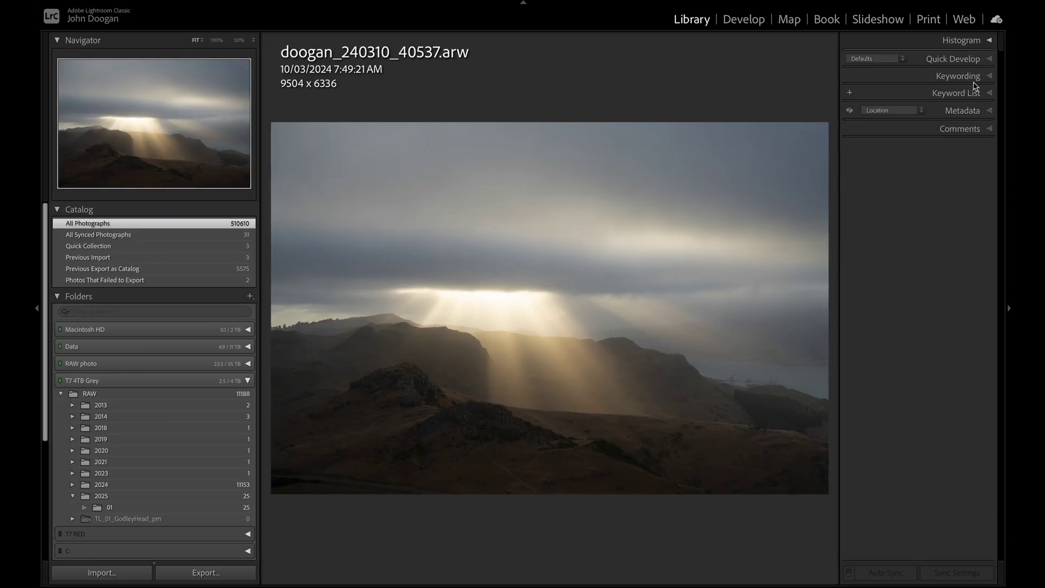
Check the photo's keywords in the Keywording panel, then collapse it.
click(989, 76)
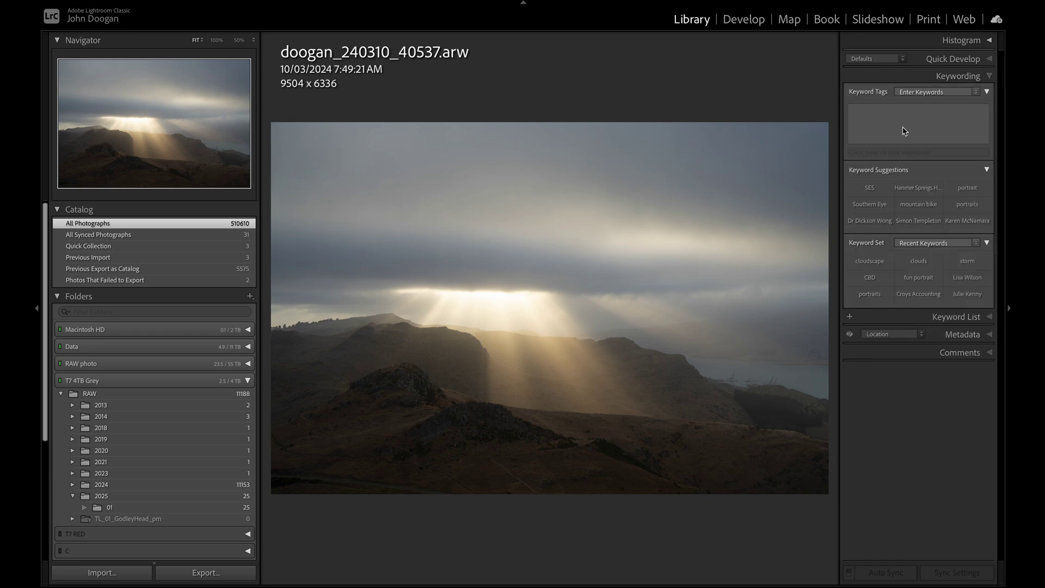
click(868, 121)
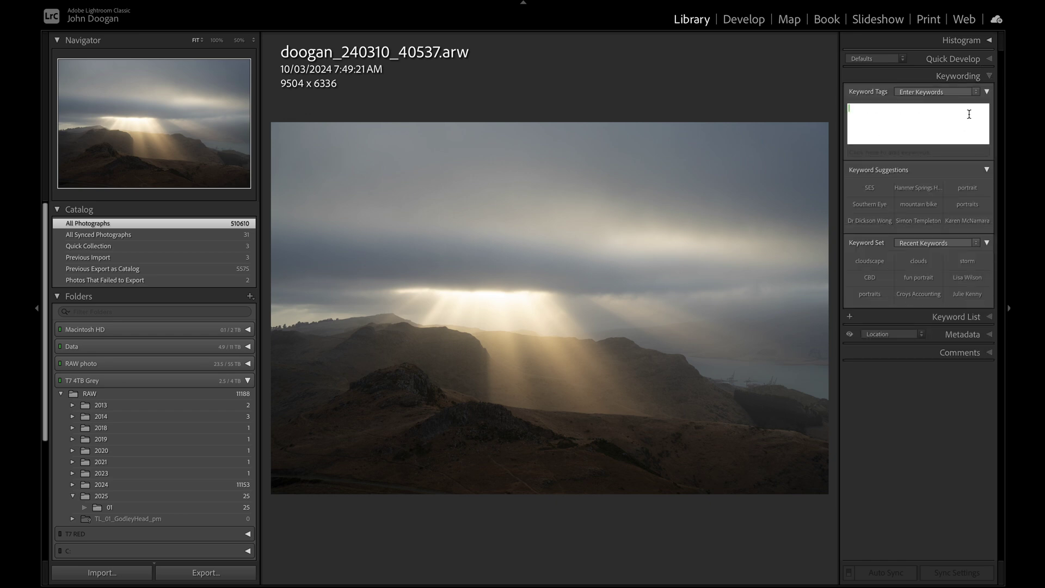
click(987, 93)
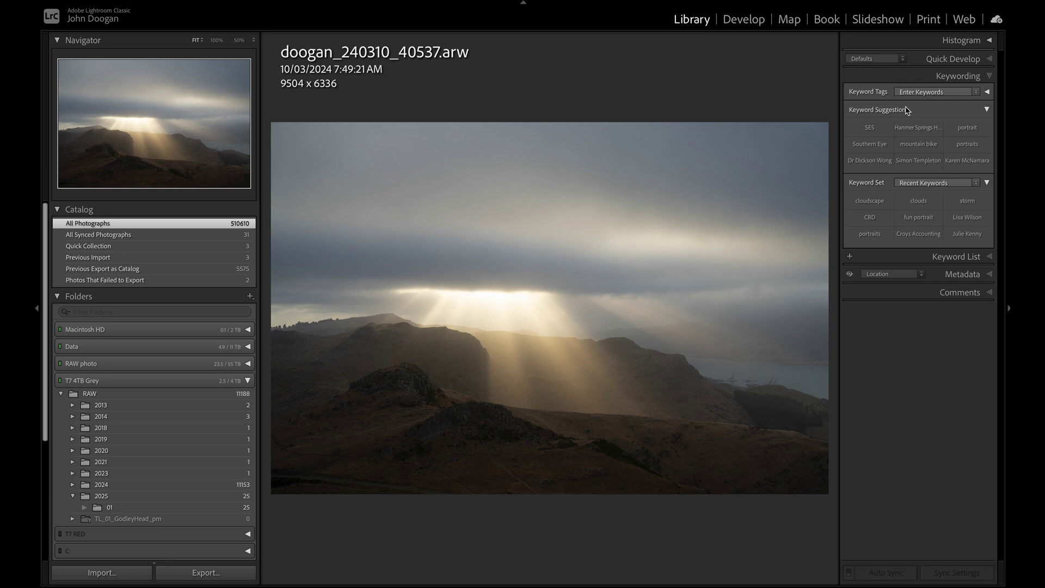
click(989, 76)
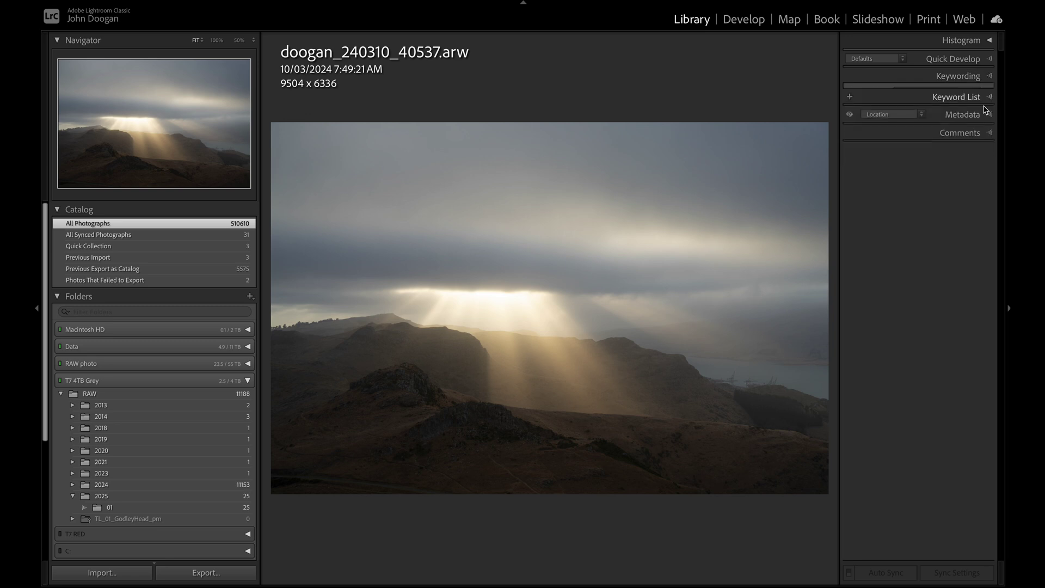
Show the Location metadata view and select the State field reading Canterbury.
click(989, 112)
click(890, 110)
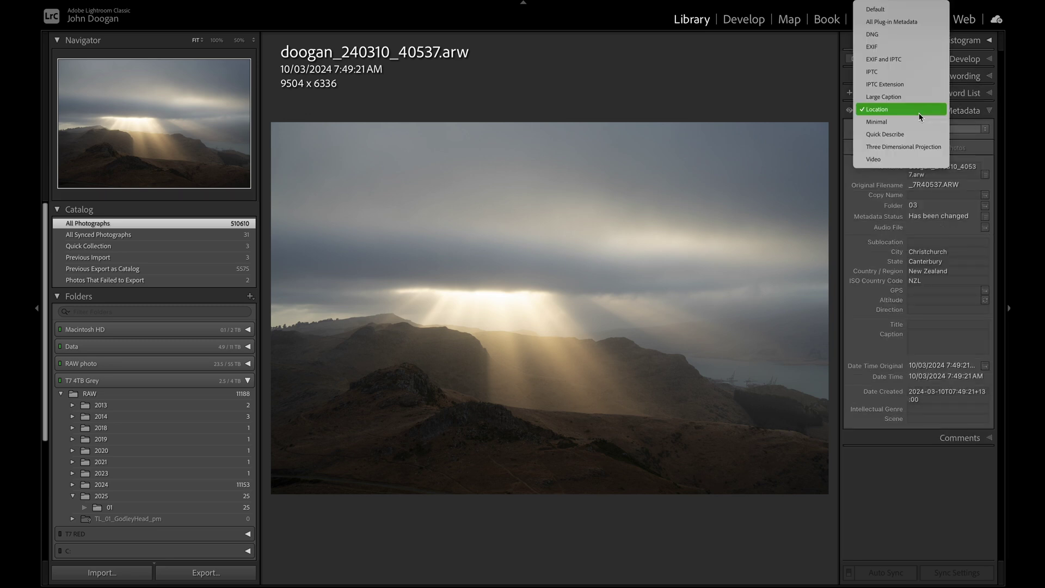
click(891, 111)
click(923, 262)
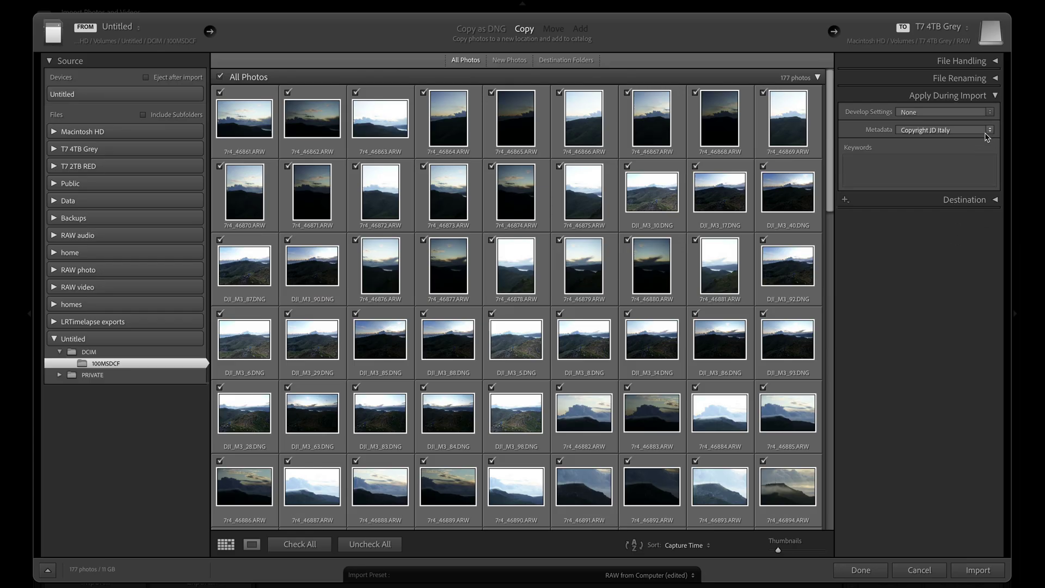
Load the Christchurch copyright preset in the metadata preset editor and scroll through its fields.
click(987, 133)
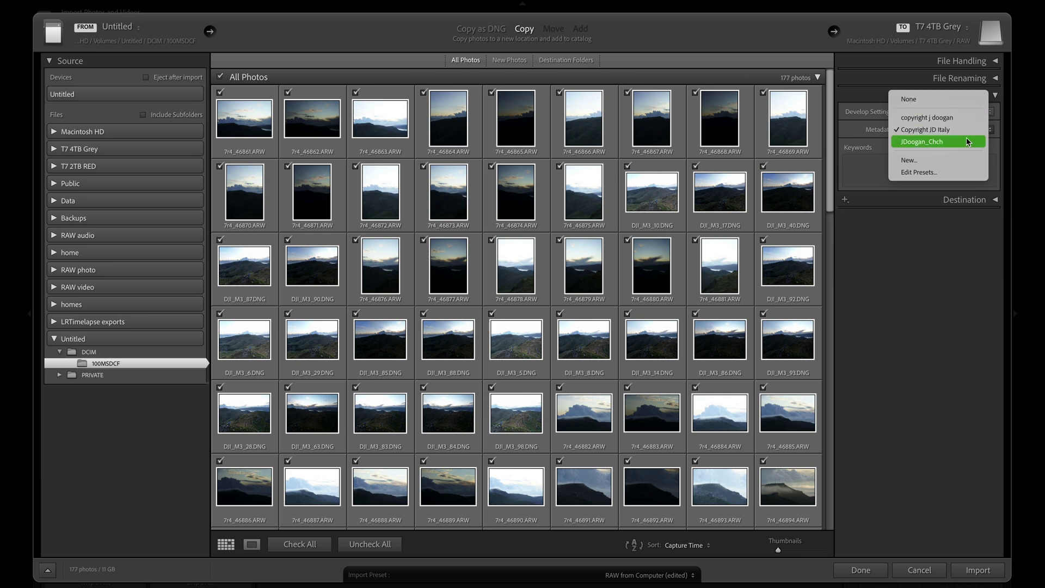
click(950, 174)
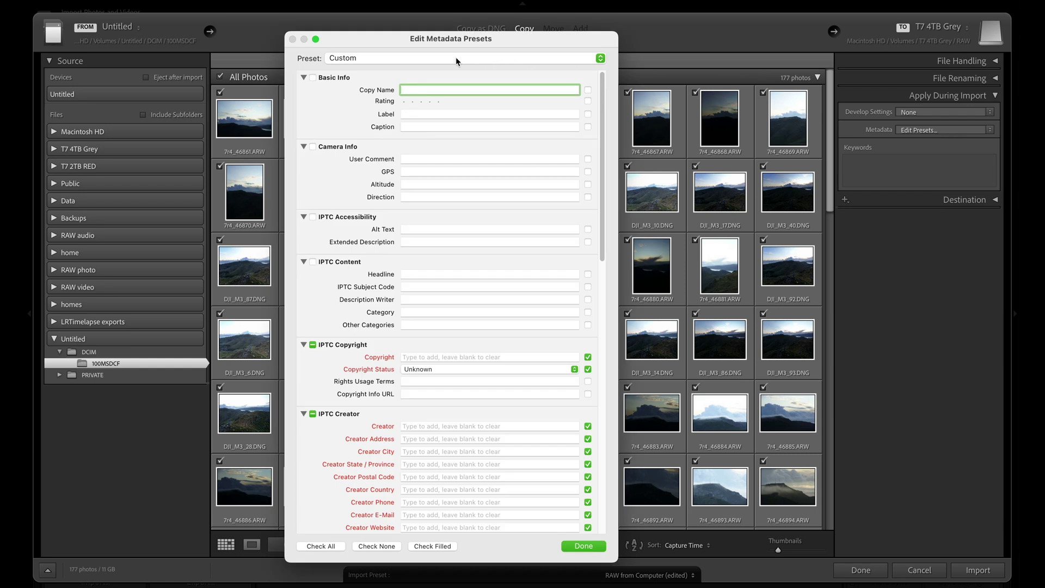
click(457, 61)
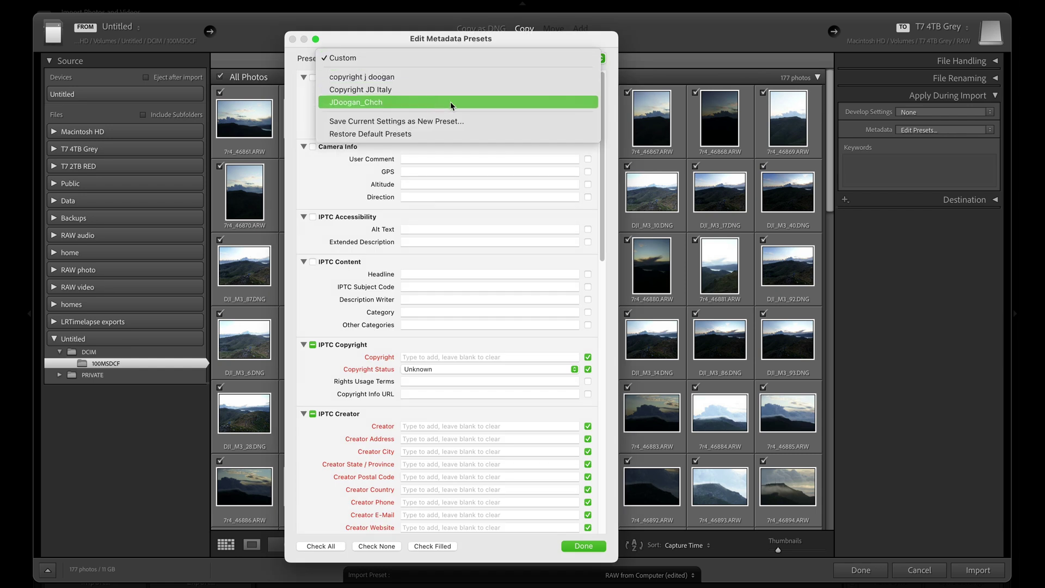
click(471, 103)
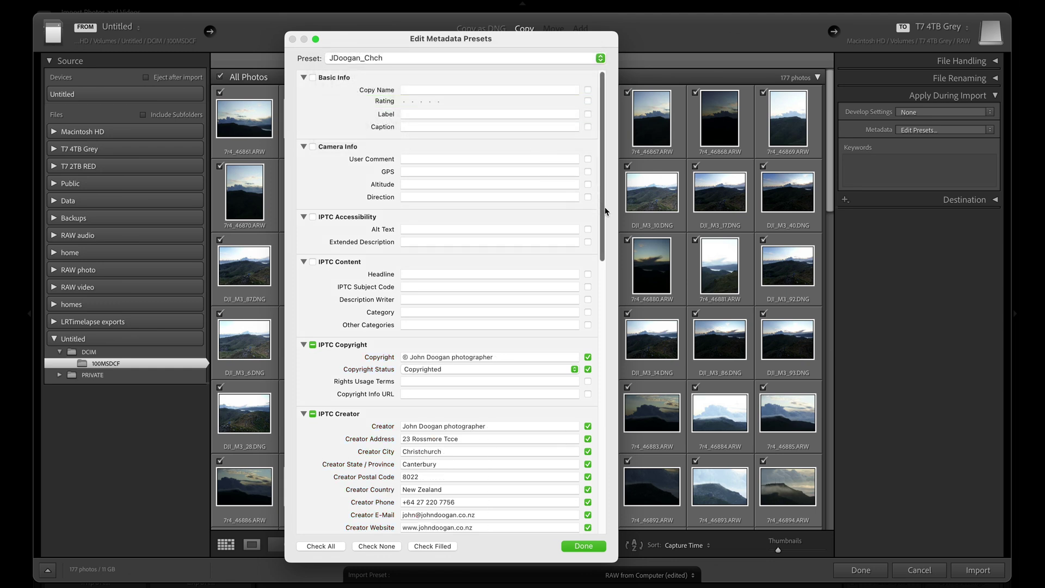
drag(602, 205, 603, 319)
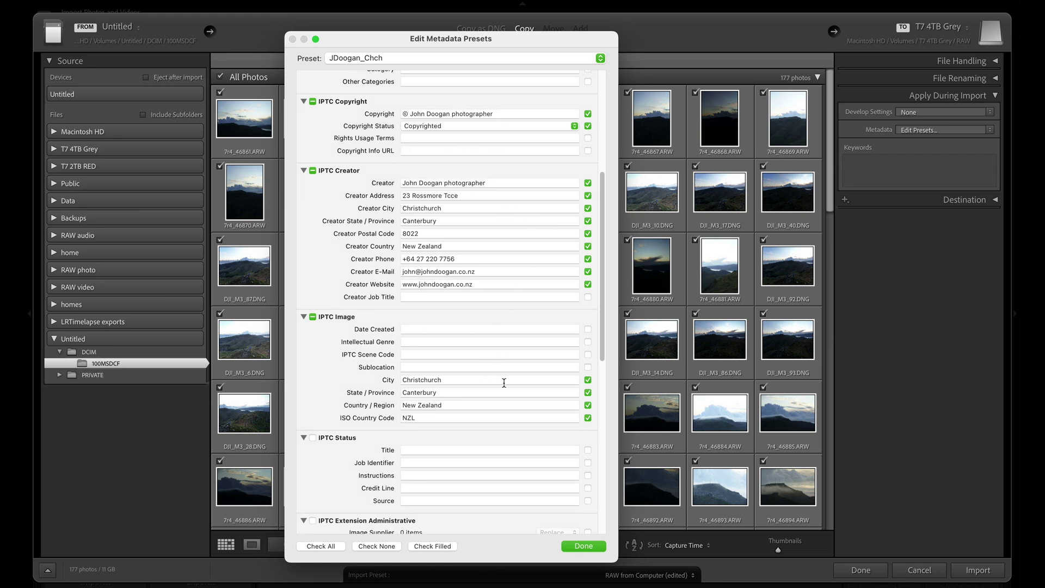
scroll(504, 382, down, 3)
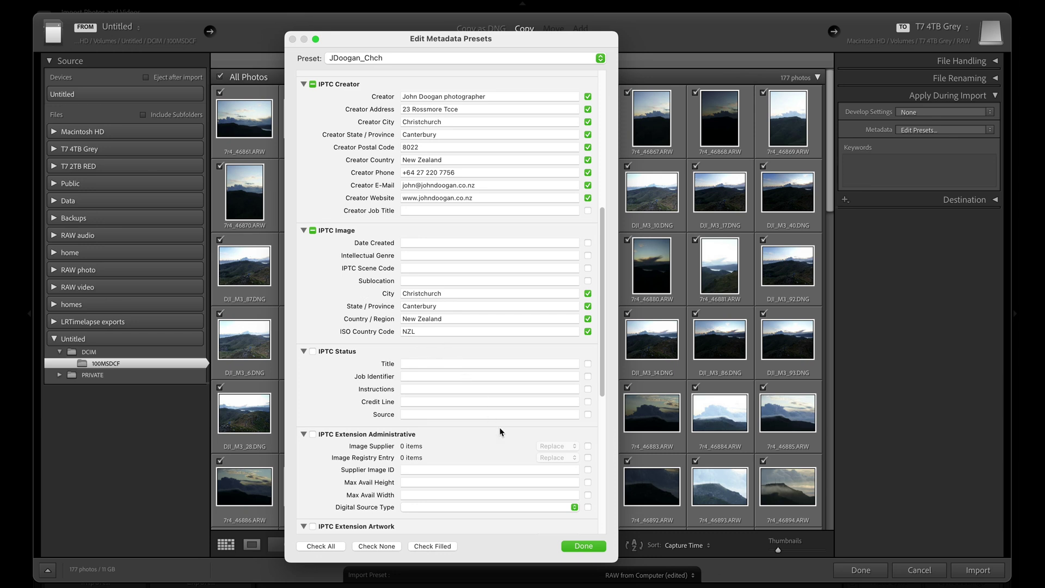
Switch to the Copyright JD Italy preset and enter 'rome' in the City field.
click(384, 61)
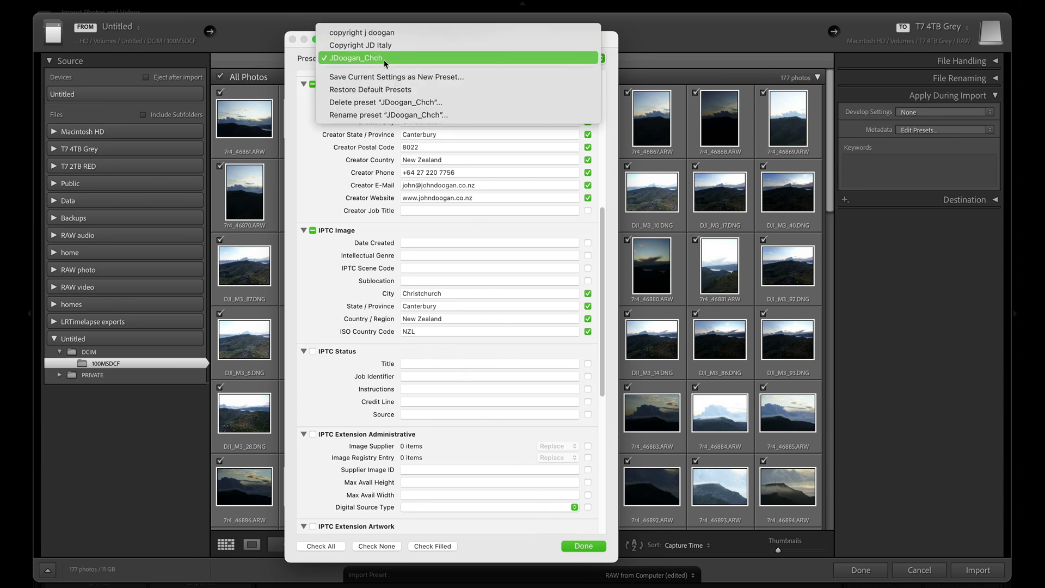
click(465, 47)
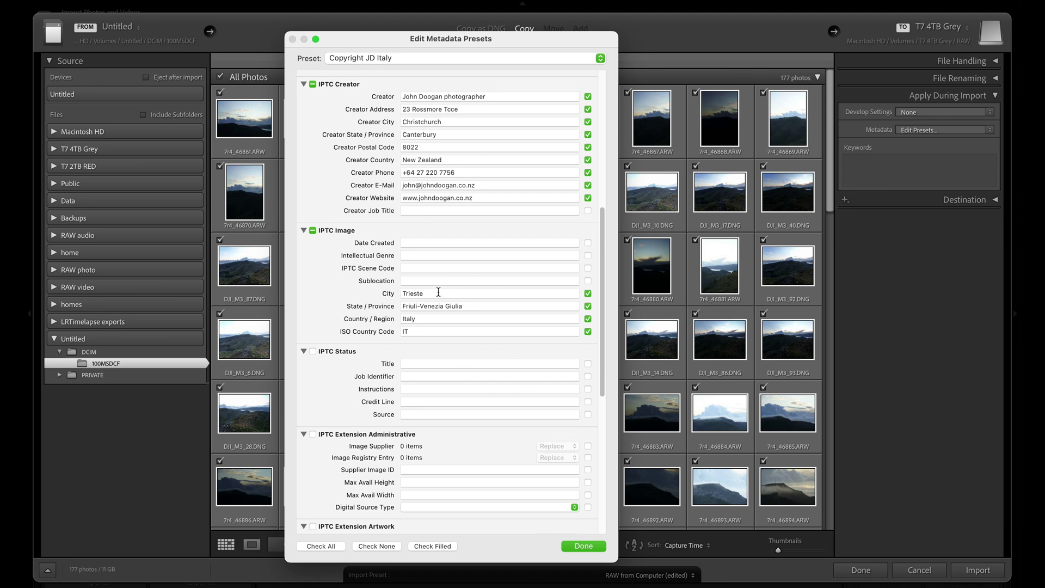
click(438, 292)
text(ro)
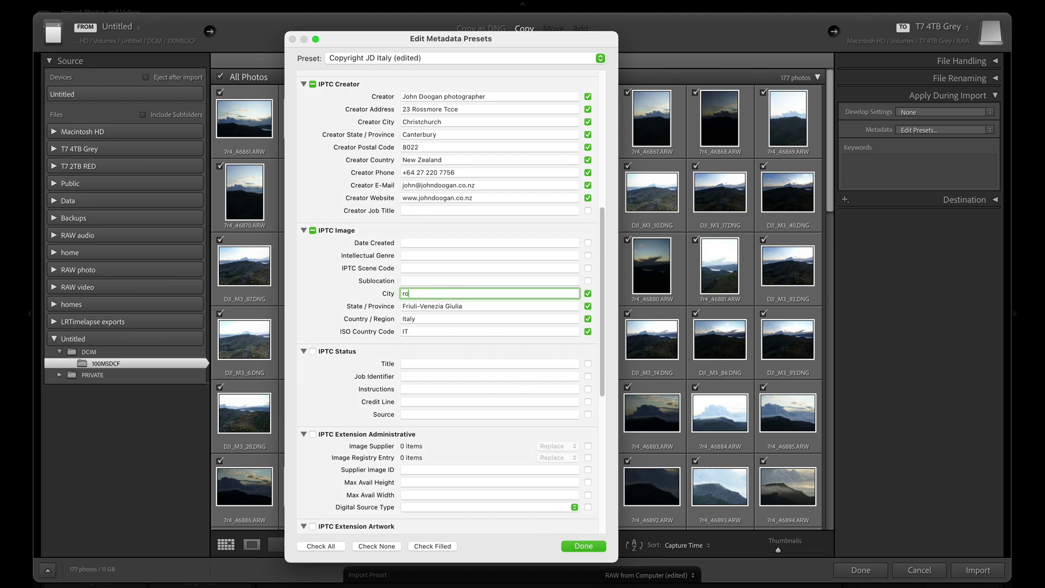
text(me)
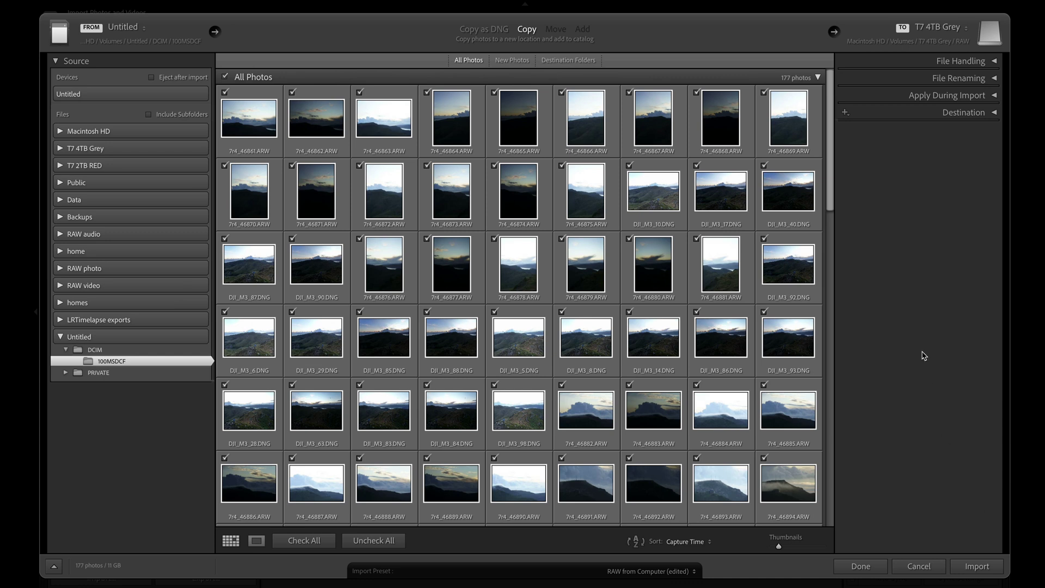
Add the keyword 'sunrise' to the Apply During Import settings.
click(993, 96)
click(882, 157)
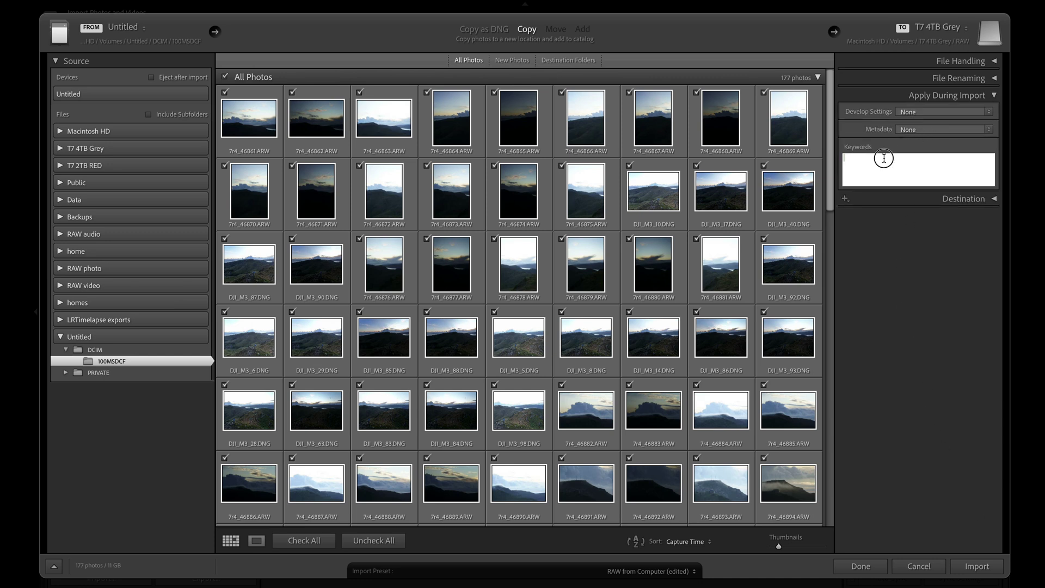
text(sunrise)
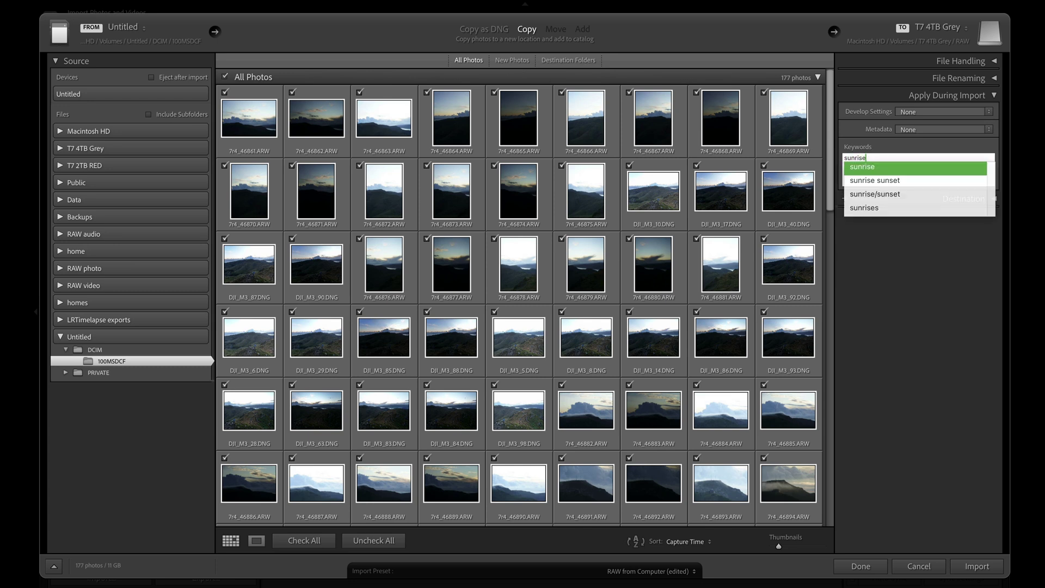
key(Return)
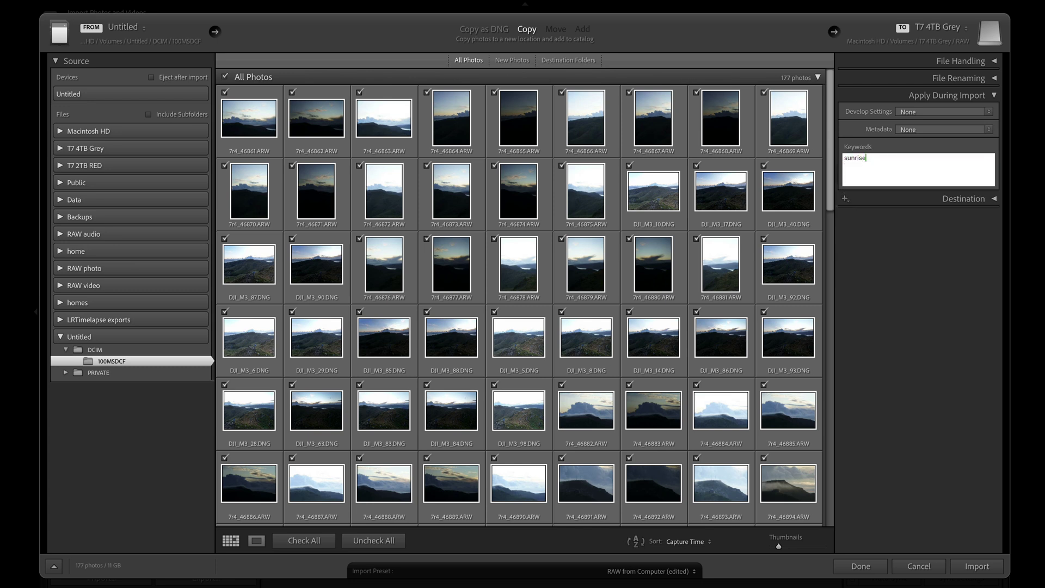
click(990, 95)
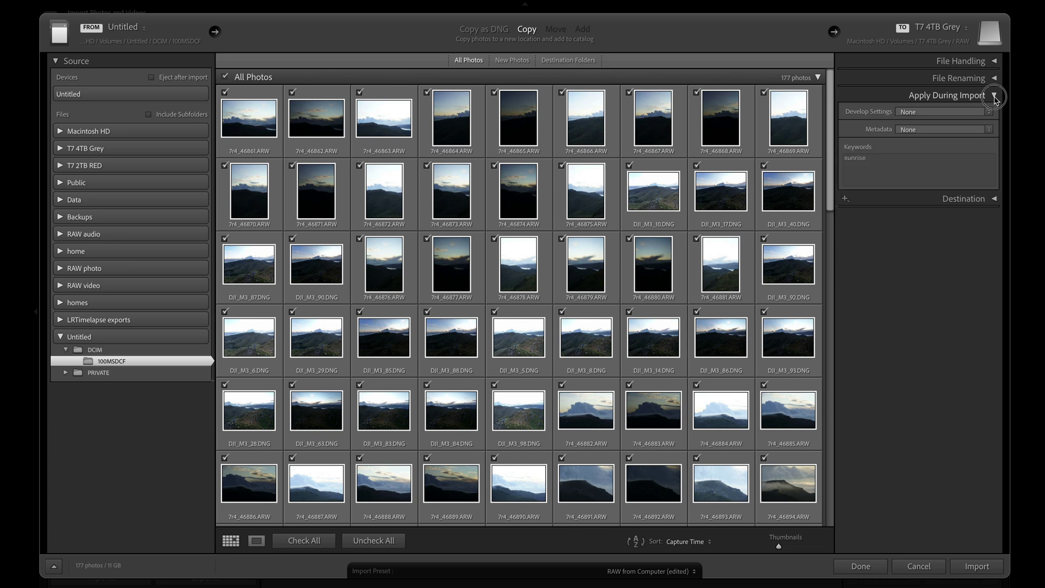
Keep the destination organized by date using the 2025/01 year/month folder format.
click(993, 112)
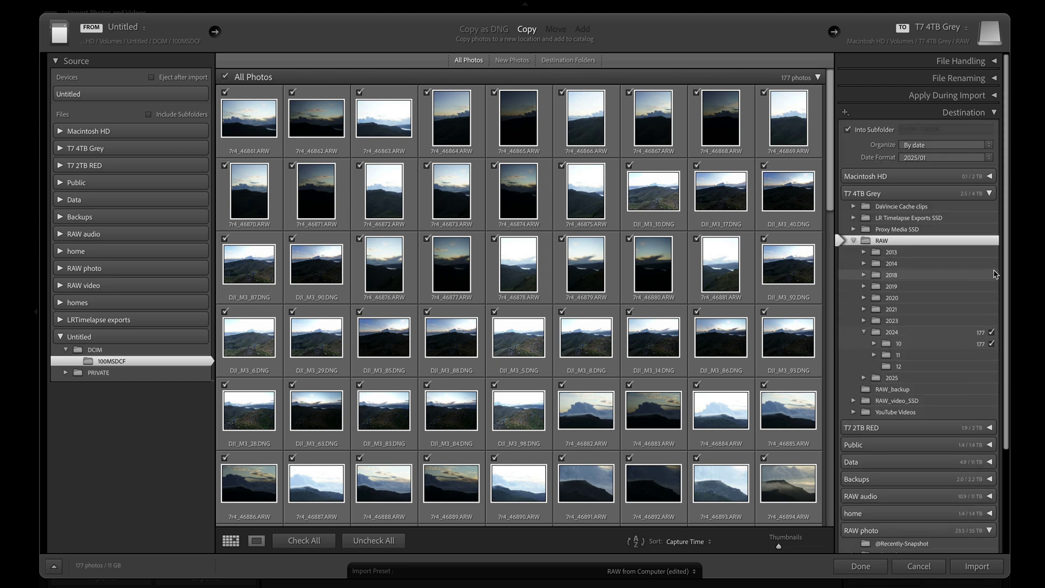
click(950, 161)
click(948, 158)
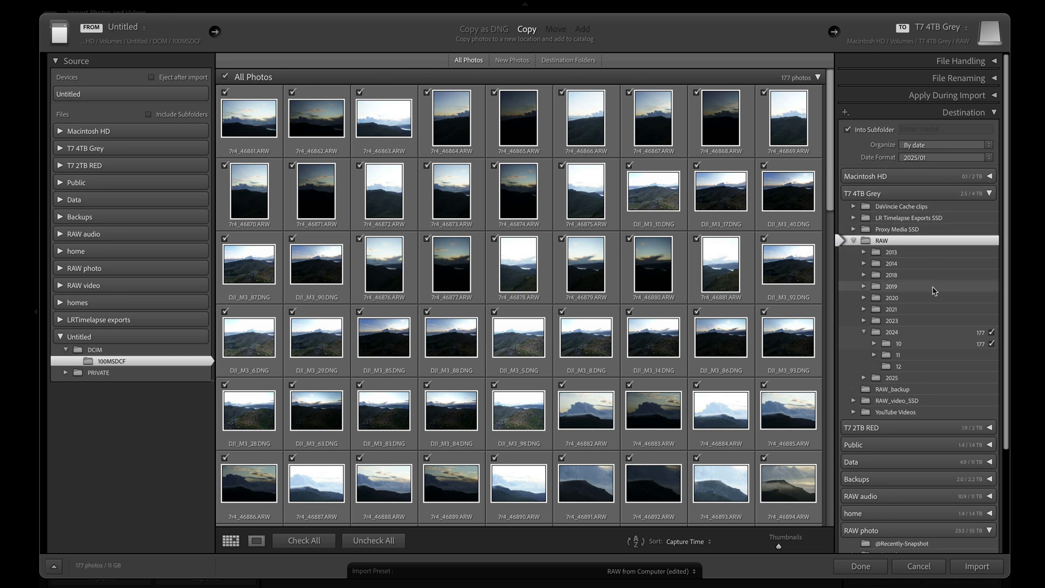
scroll(936, 299, down, 3)
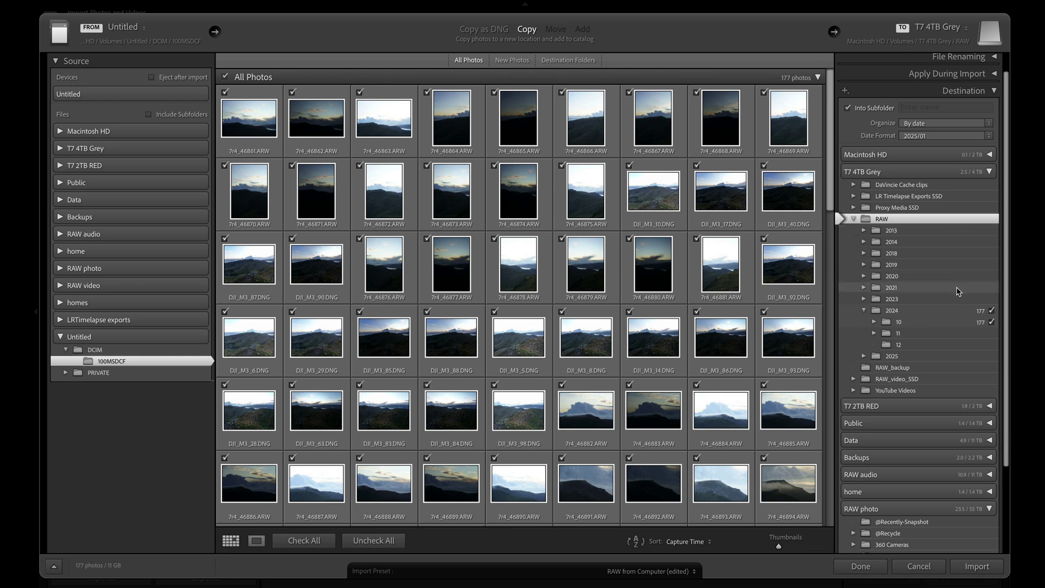
scroll(953, 318, down, 3)
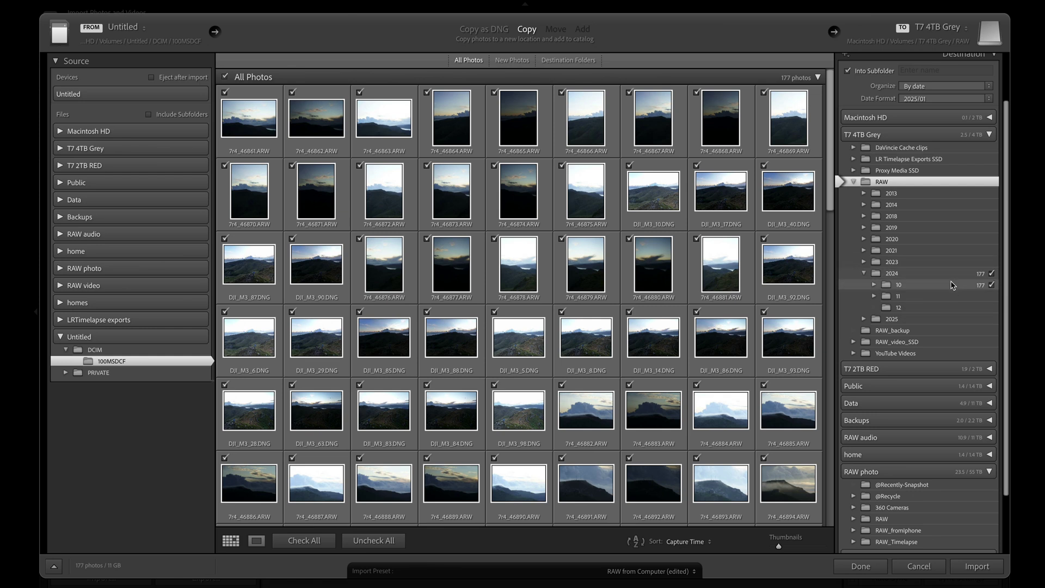
scroll(956, 207, down, 3)
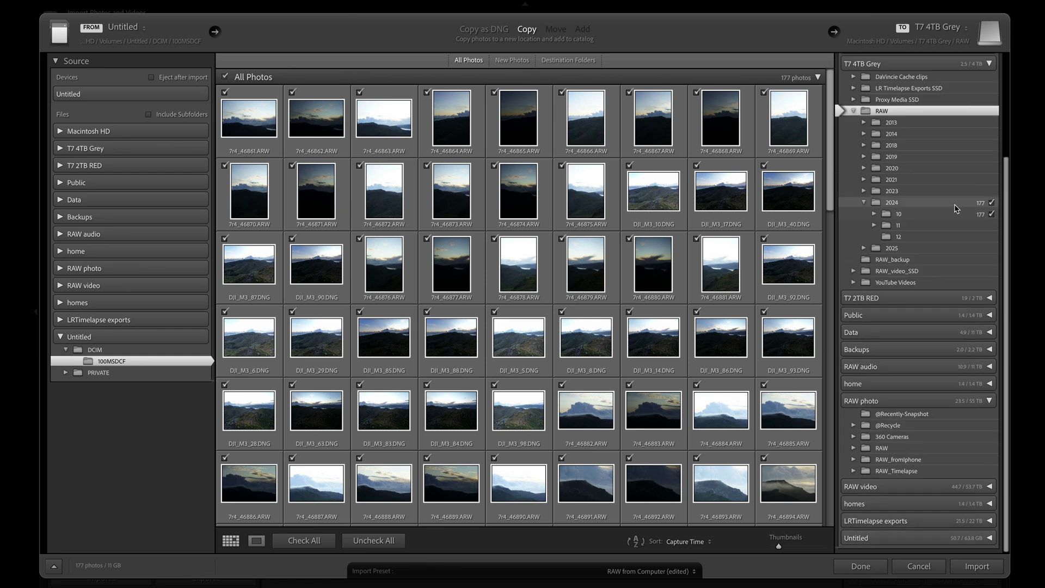
scroll(957, 207, up, 1)
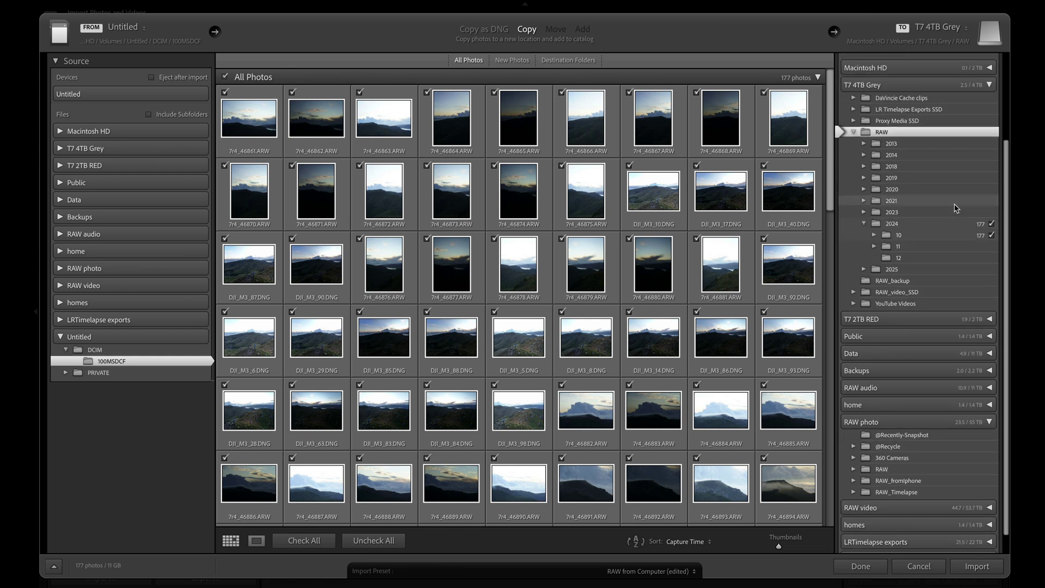
Update the 'RAW from Computer' import preset with these settings and import the 177 photos.
click(691, 571)
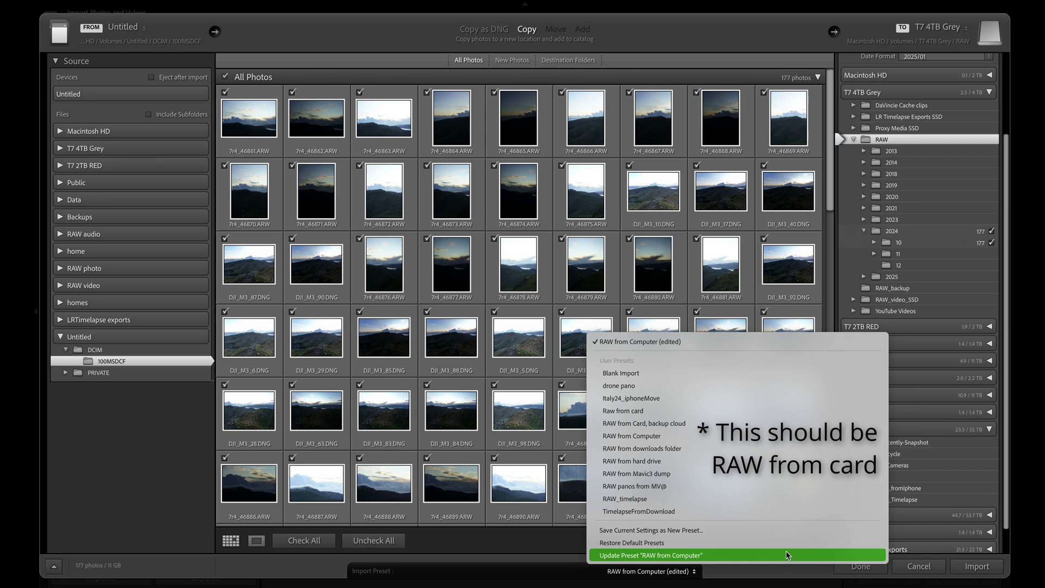
click(541, 539)
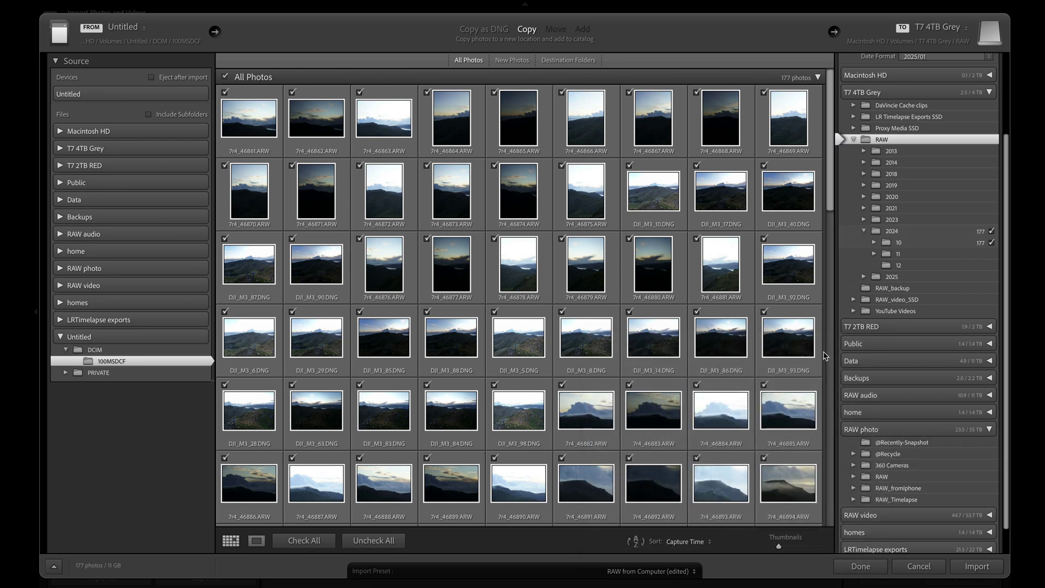
click(988, 92)
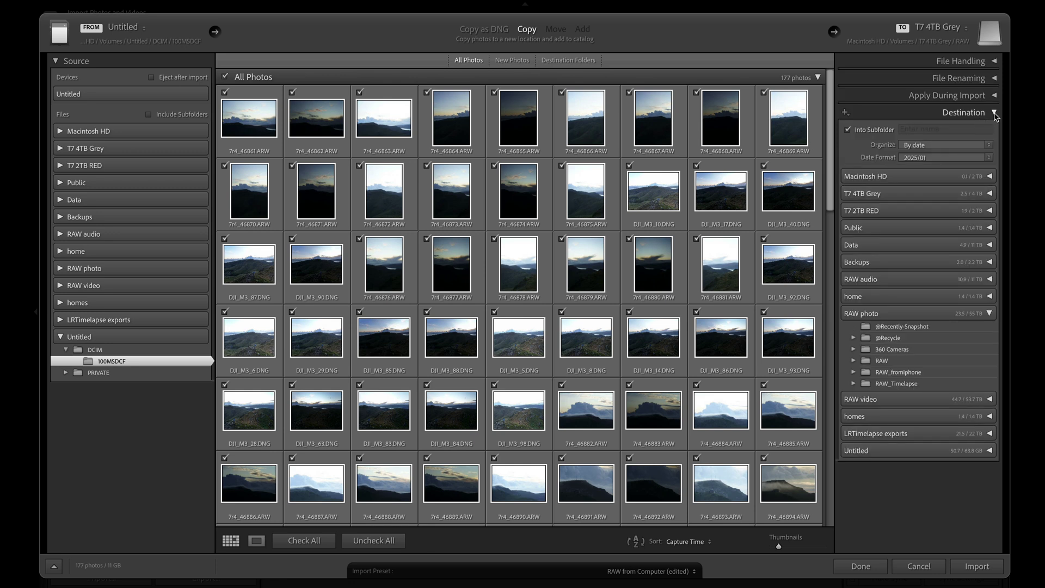
click(994, 113)
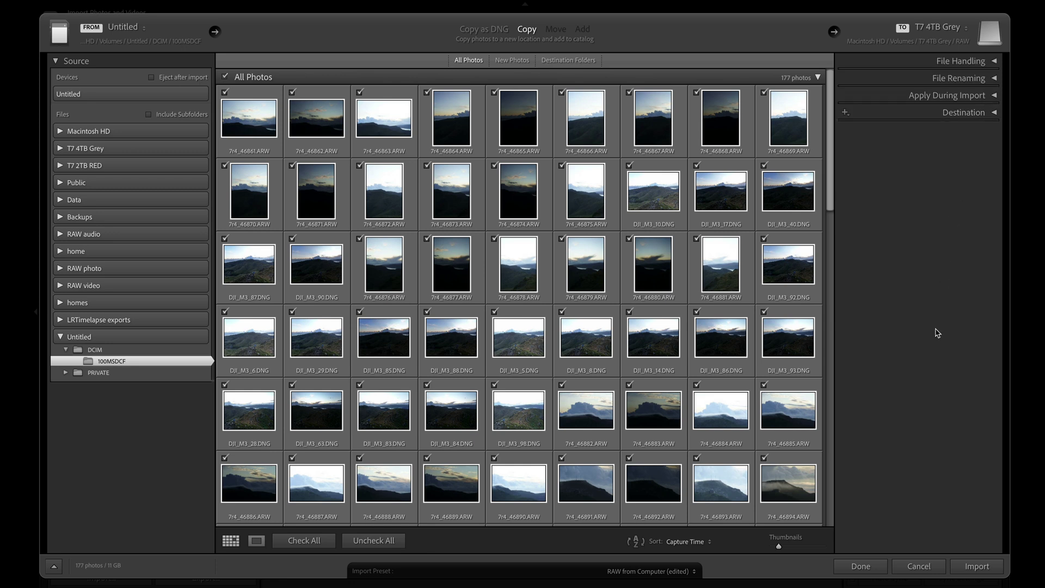
click(976, 565)
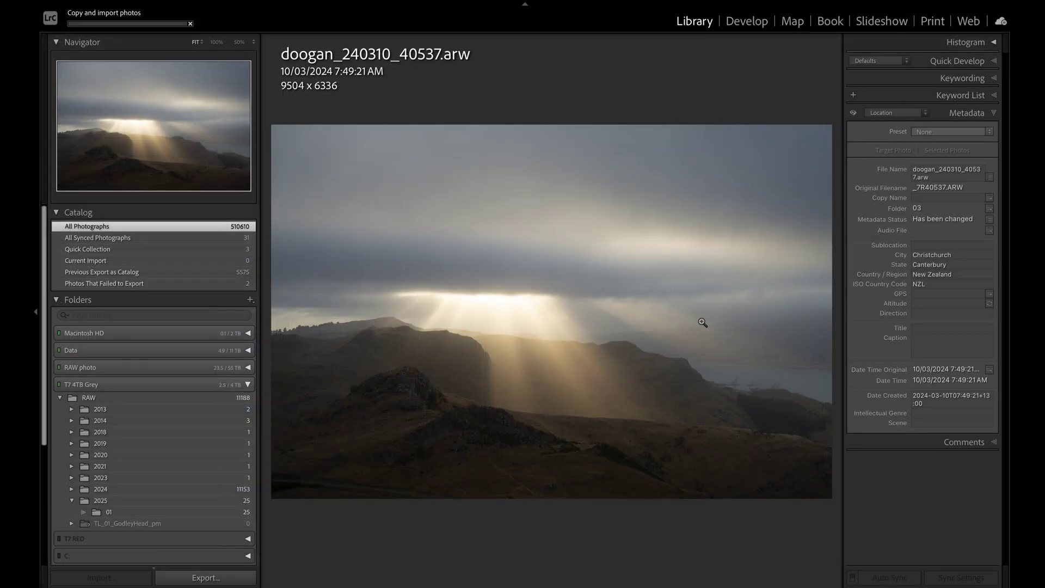